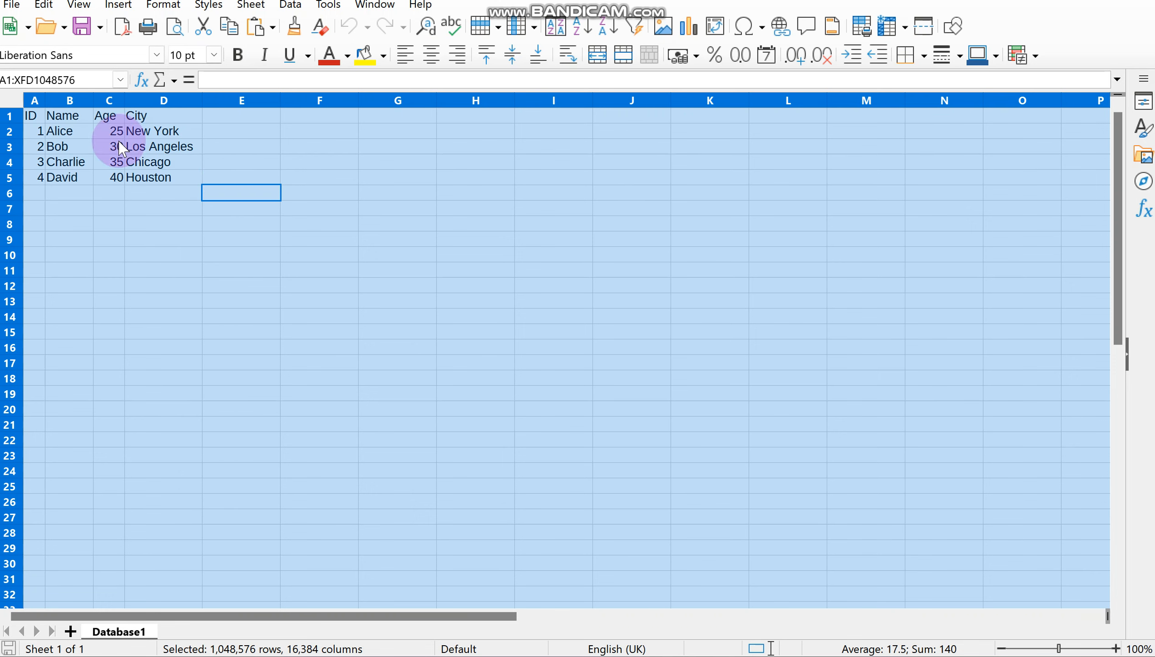
# Step: Copy the entire Database1 sheet and paste it as a new table in the LibreOffice Base database
pyautogui.click(145, 148)
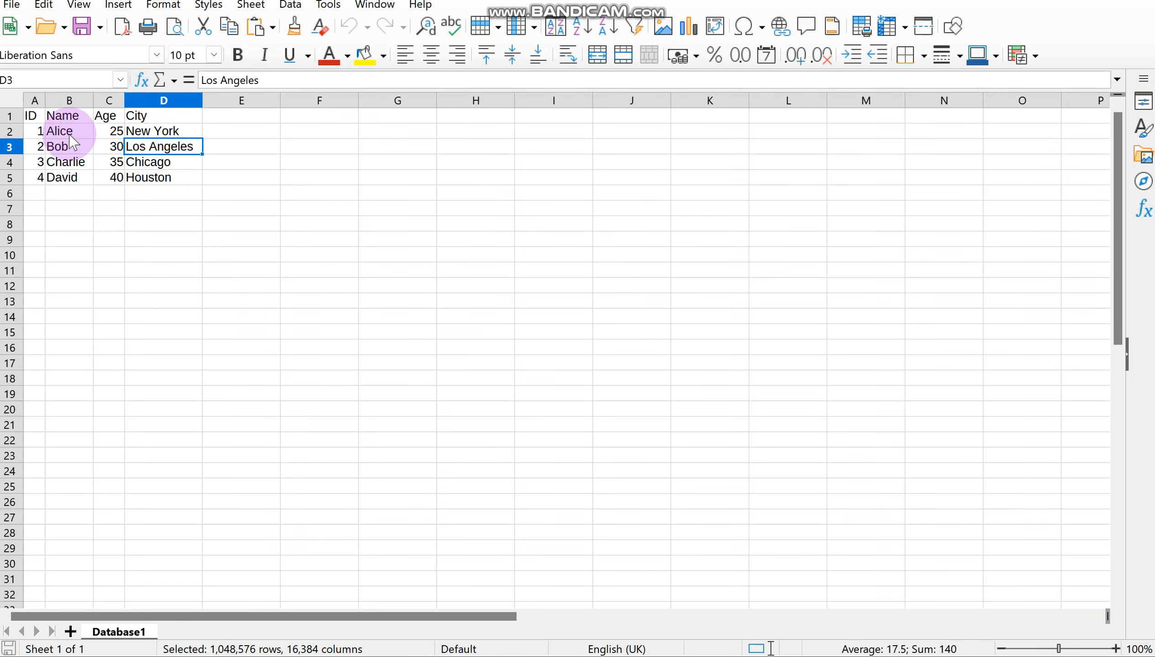
pyautogui.click(12, 100)
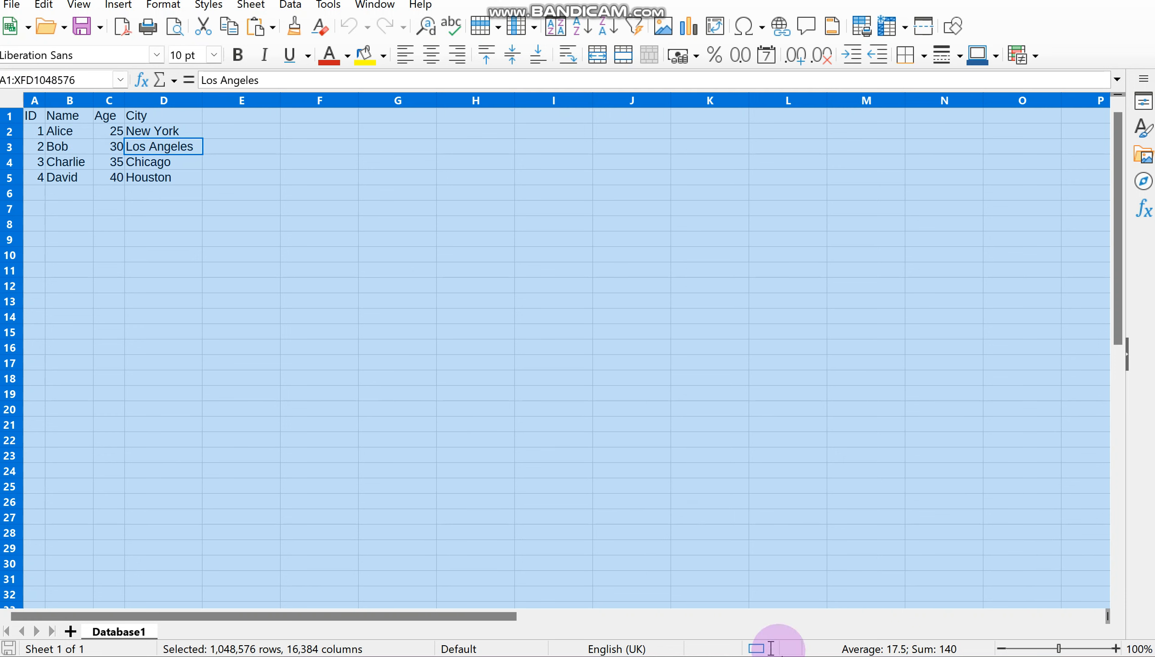
pyautogui.moveTo(779, 655)
pyautogui.click(743, 655)
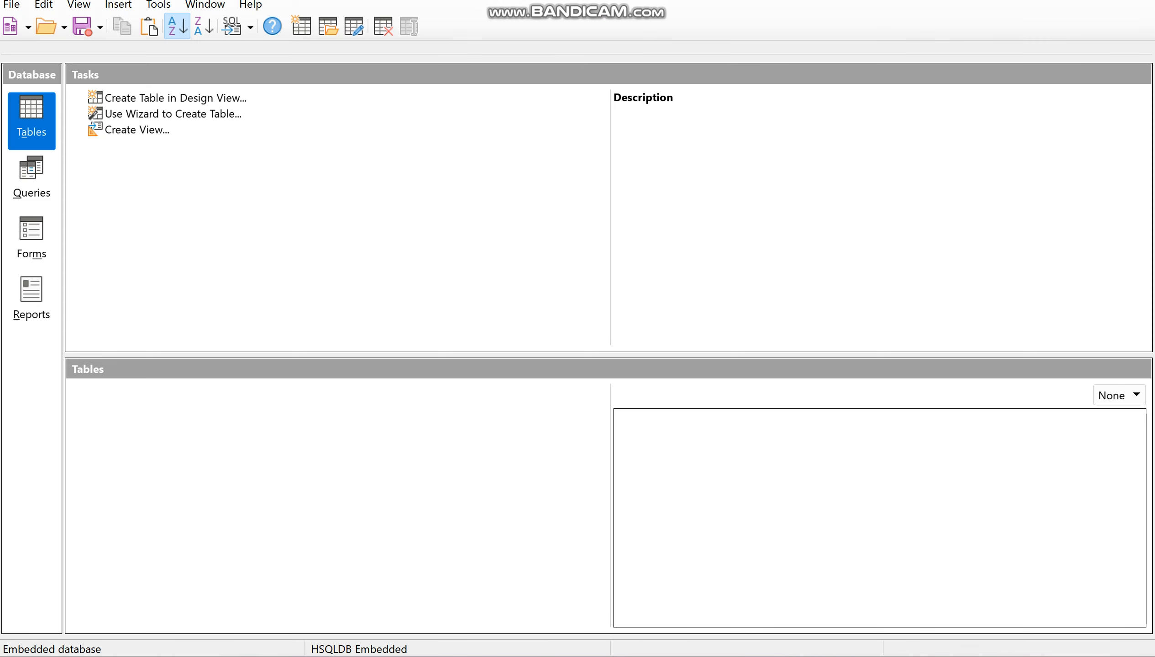
pyautogui.hotkey('ctrl', 'v')
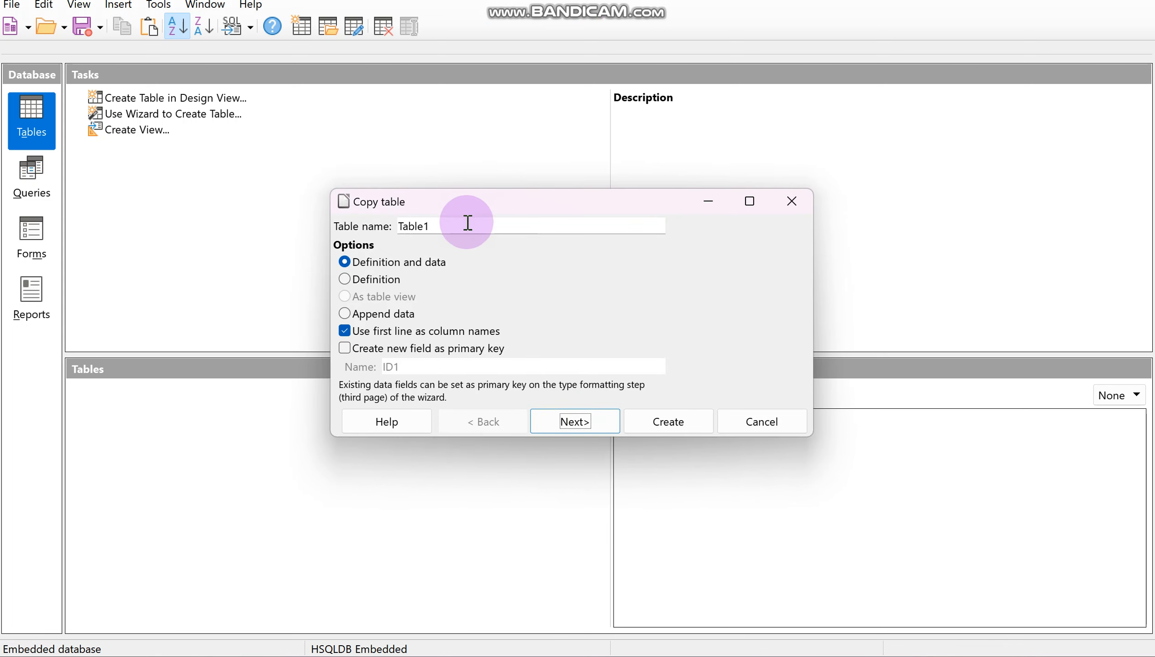
# Step: Name the pasted table CustomerTable and include all of its existing columns
pyautogui.moveTo(464, 225); pyautogui.dragTo(372, 240)
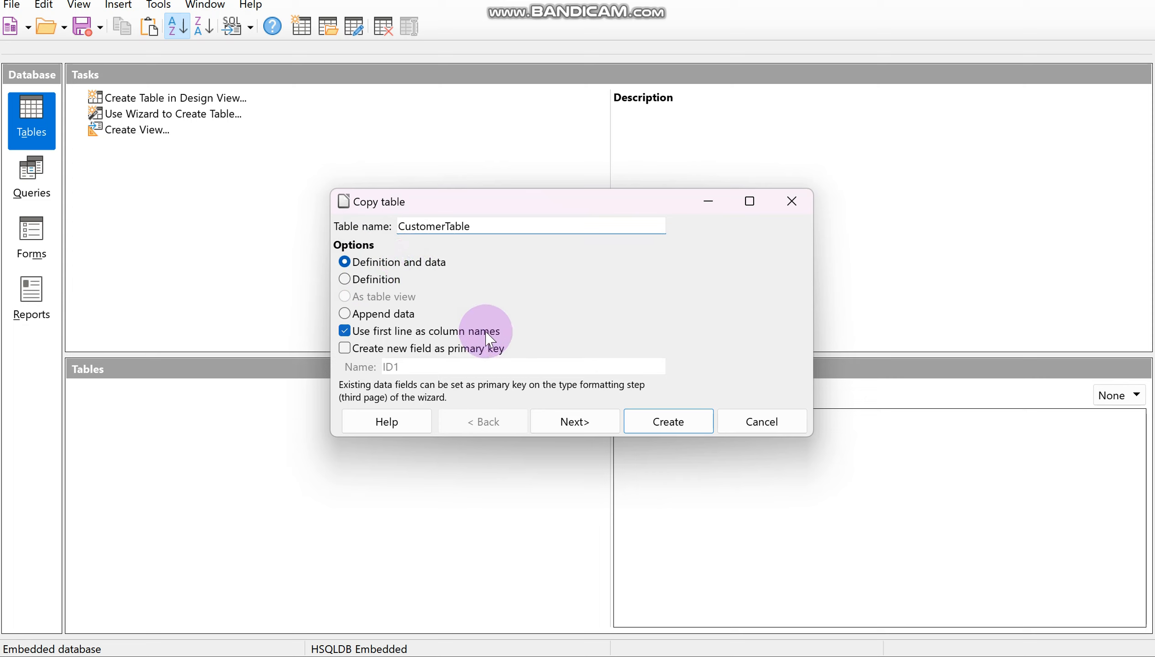
pyautogui.click(590, 420)
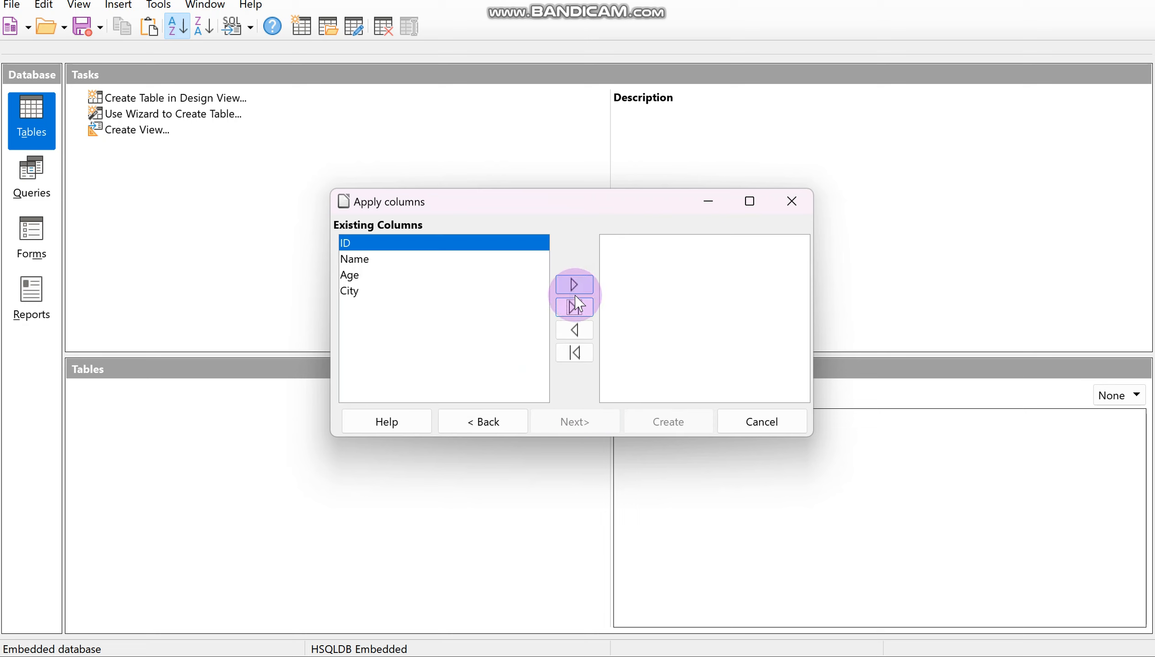
pyautogui.click(580, 316)
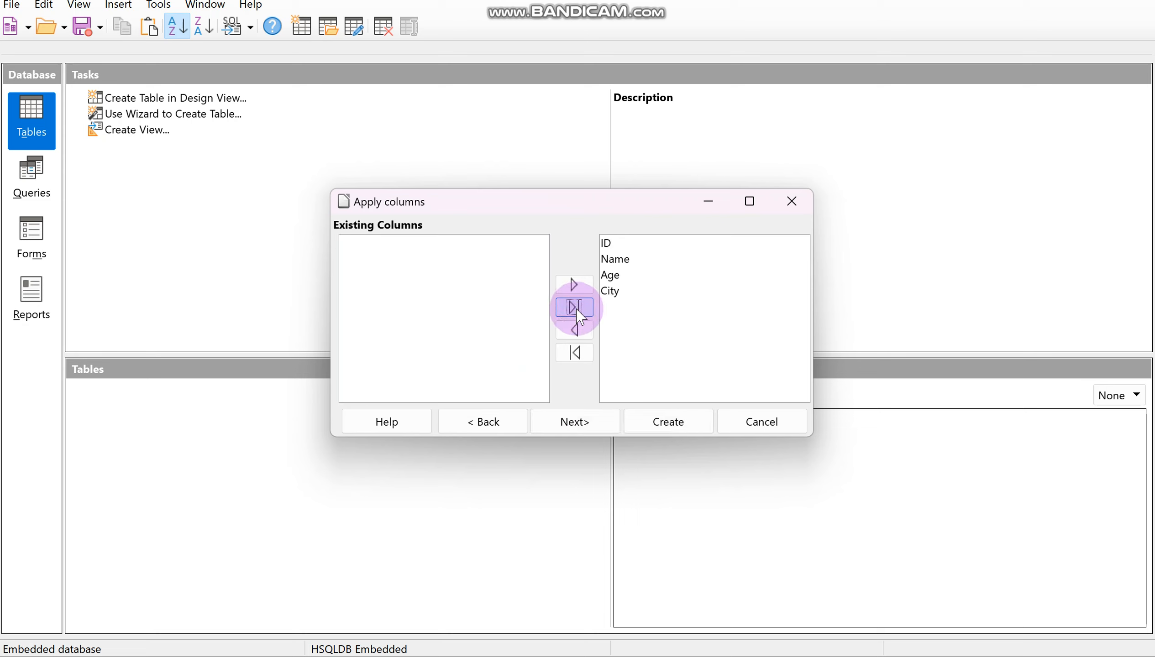
# Step: Rename the ID field to CustomerID and make its entry required
pyautogui.click(573, 421)
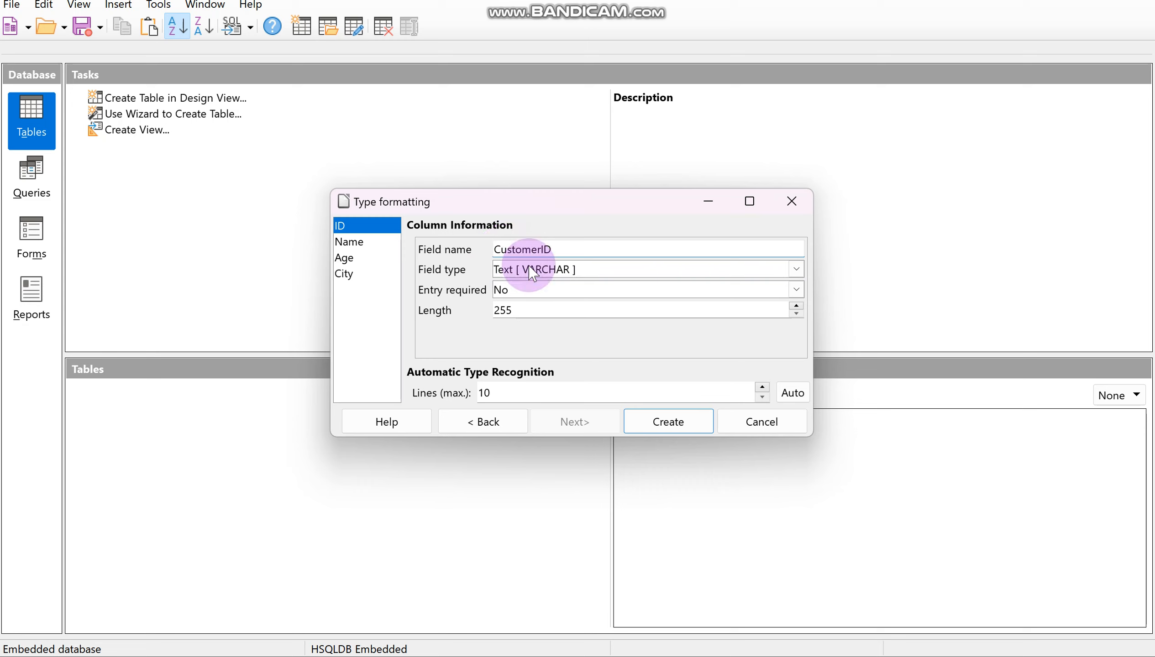
pyautogui.click(523, 290)
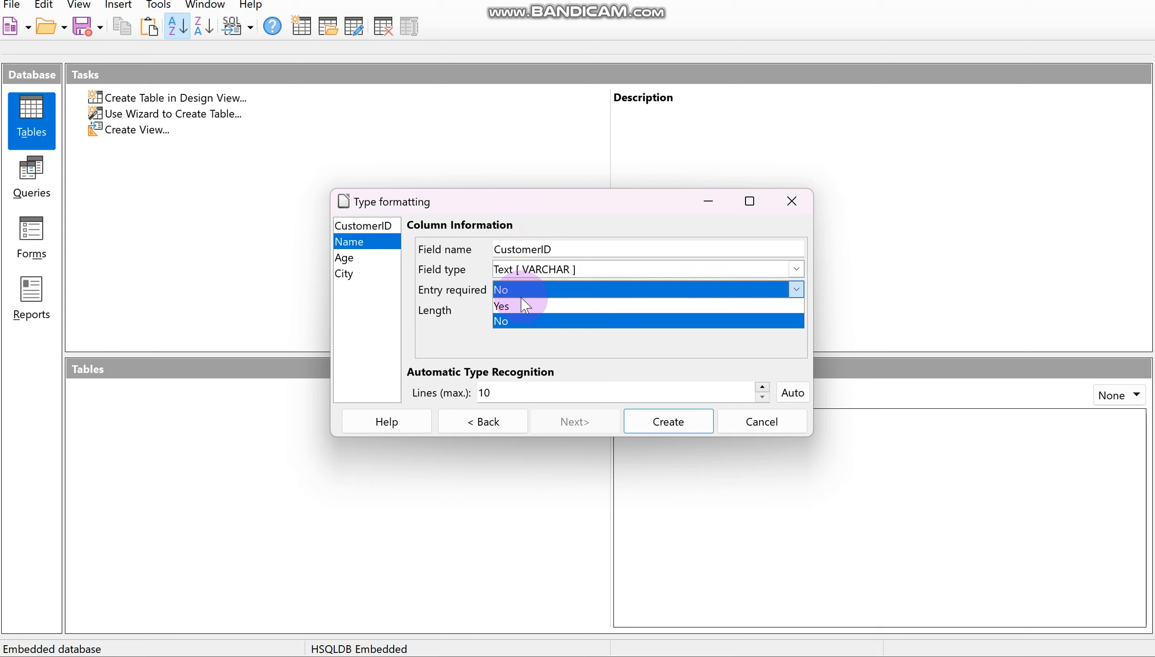
pyautogui.click(525, 306)
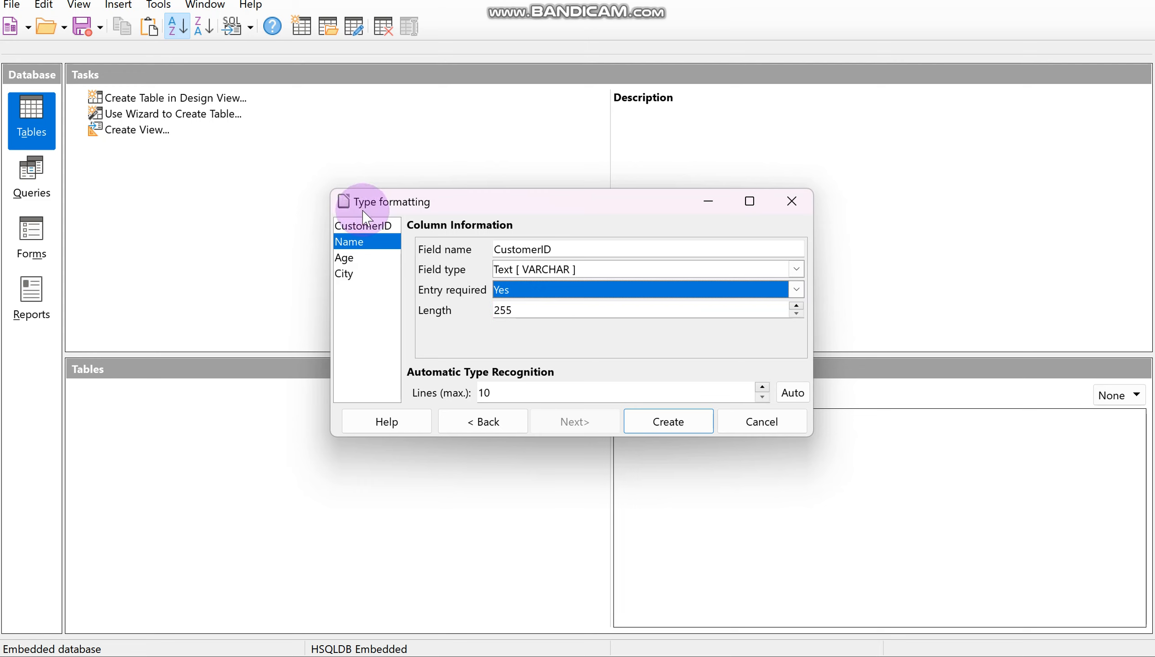
pyautogui.click(366, 225)
pyautogui.click(374, 243)
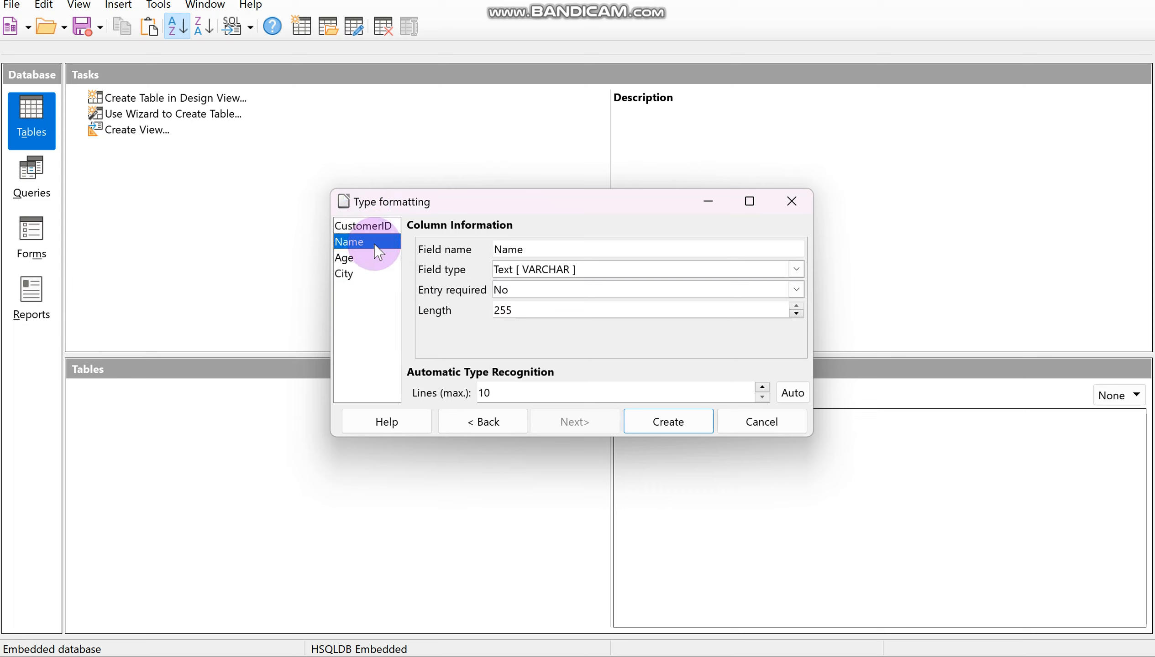
pyautogui.click(387, 225)
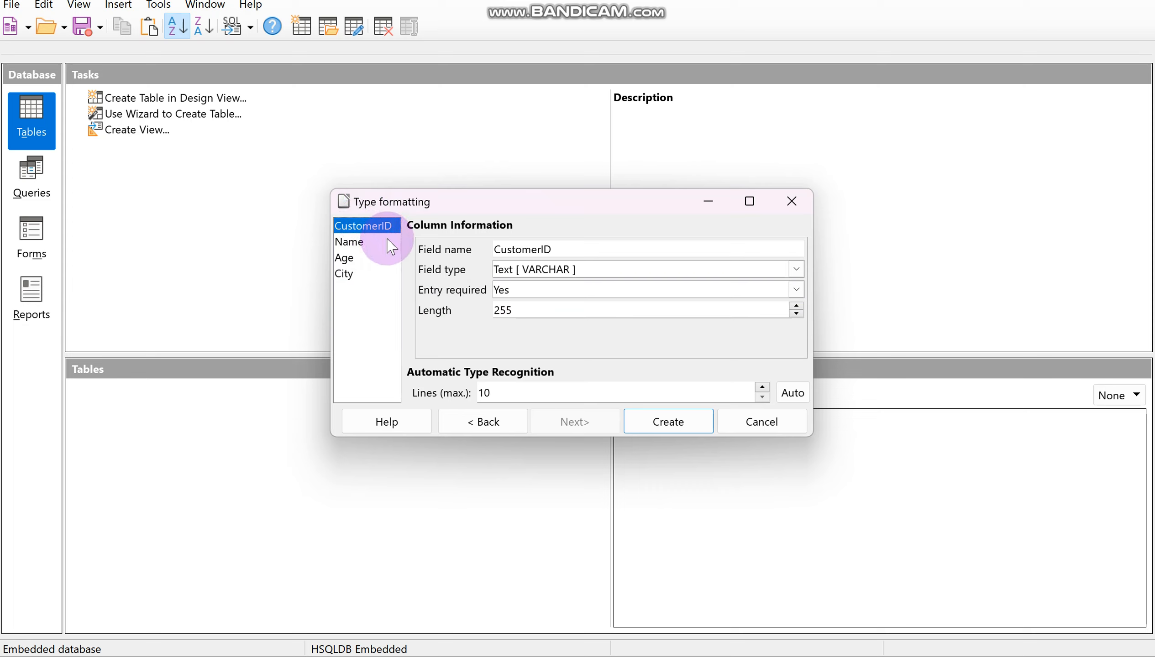
pyautogui.click(391, 243)
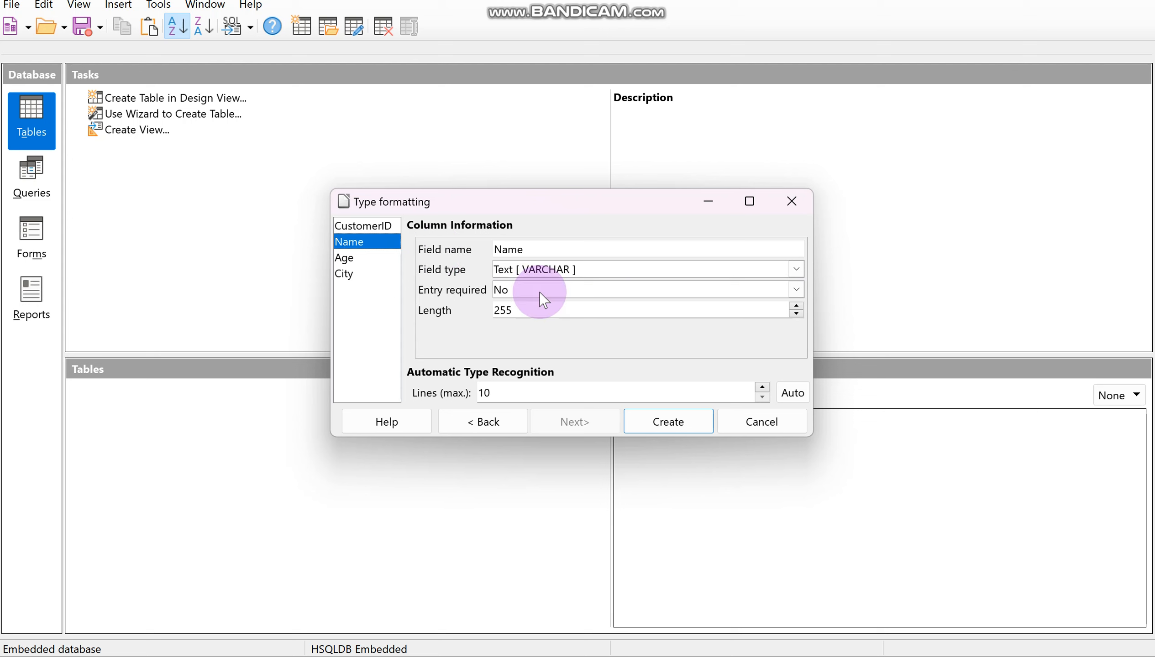
pyautogui.click(383, 226)
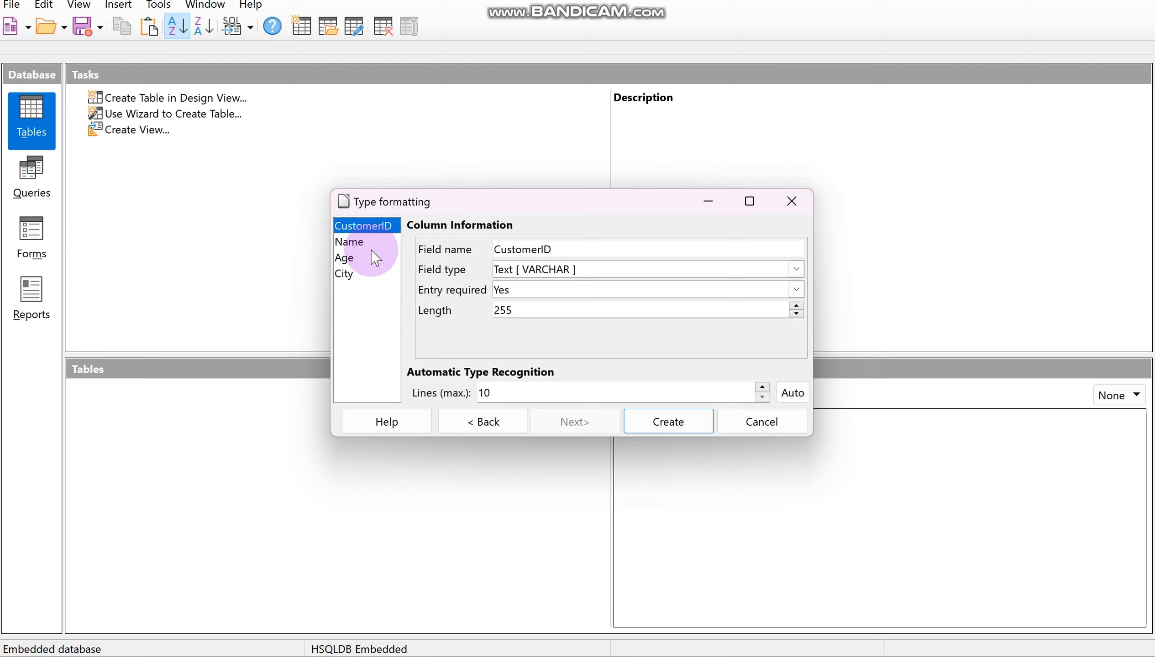
# Step: Set the Age field's type to Number [ NUMERIC ] and create the table without an automatic primary key
pyautogui.click(372, 260)
pyautogui.click(554, 271)
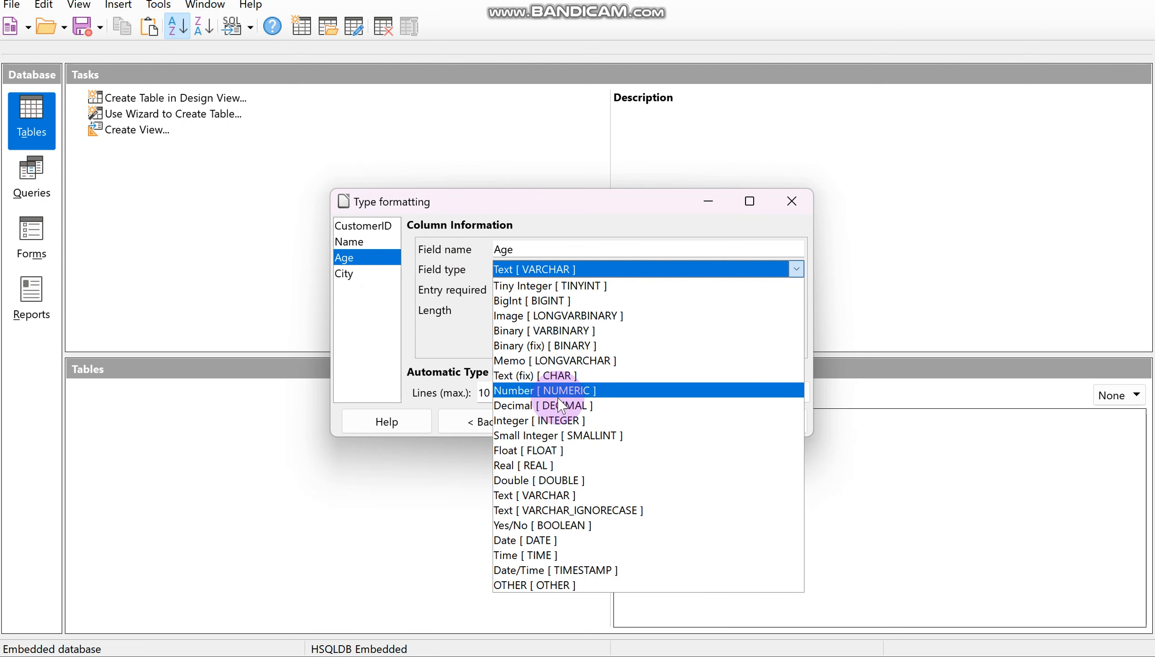
pyautogui.click(558, 392)
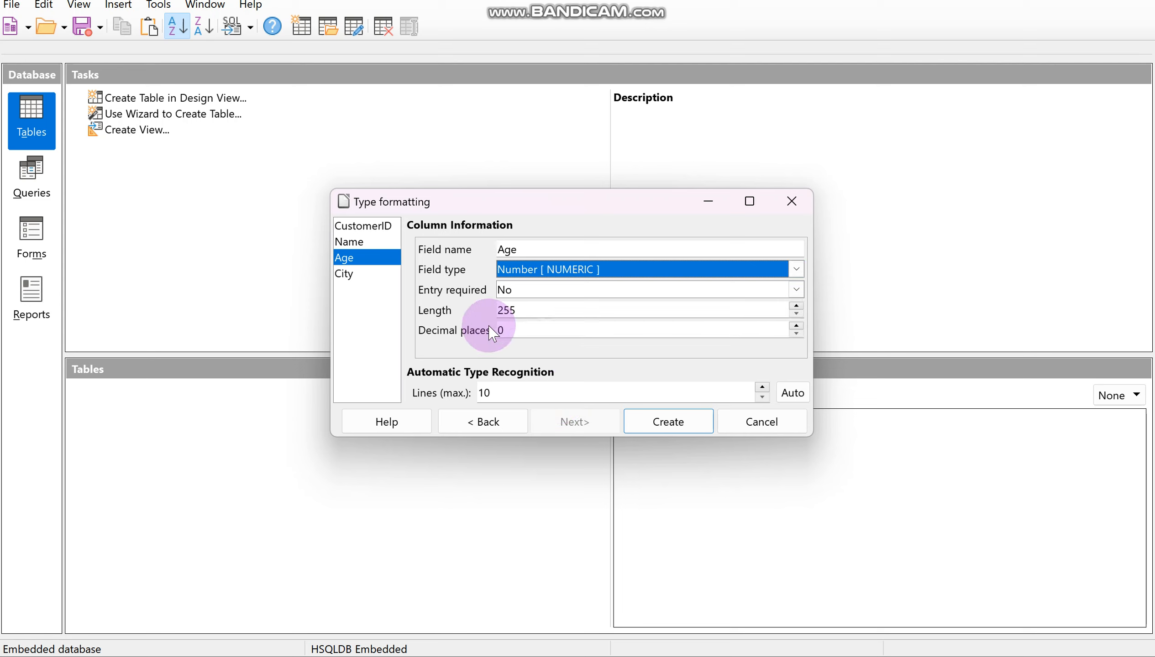
pyautogui.click(363, 276)
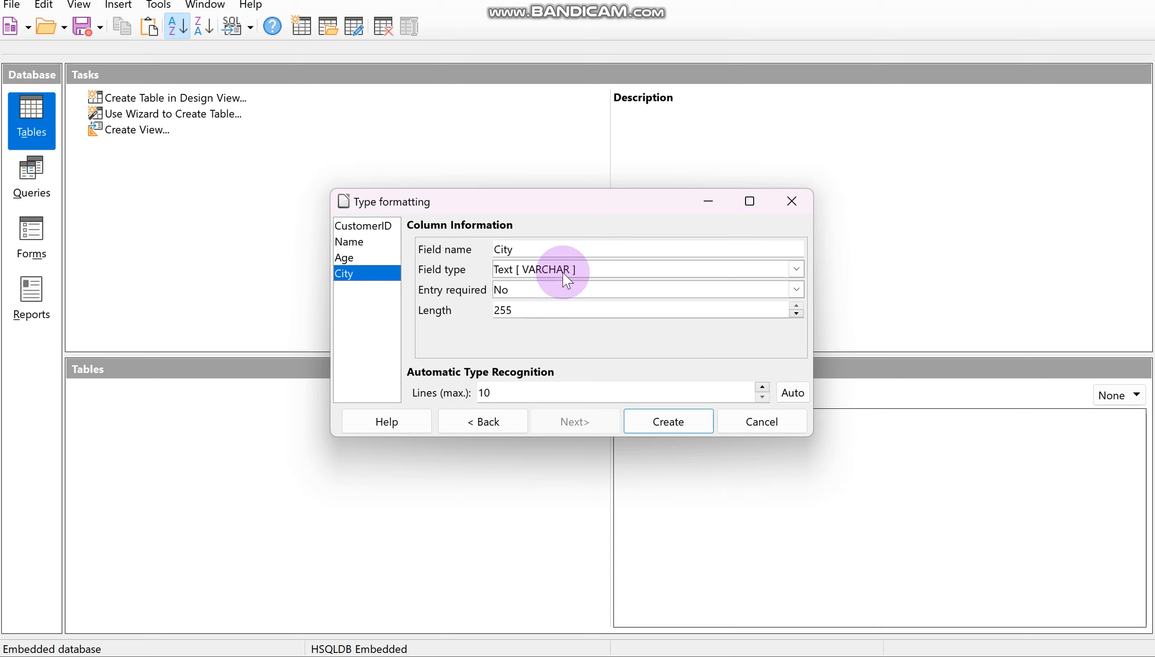
pyautogui.click(678, 428)
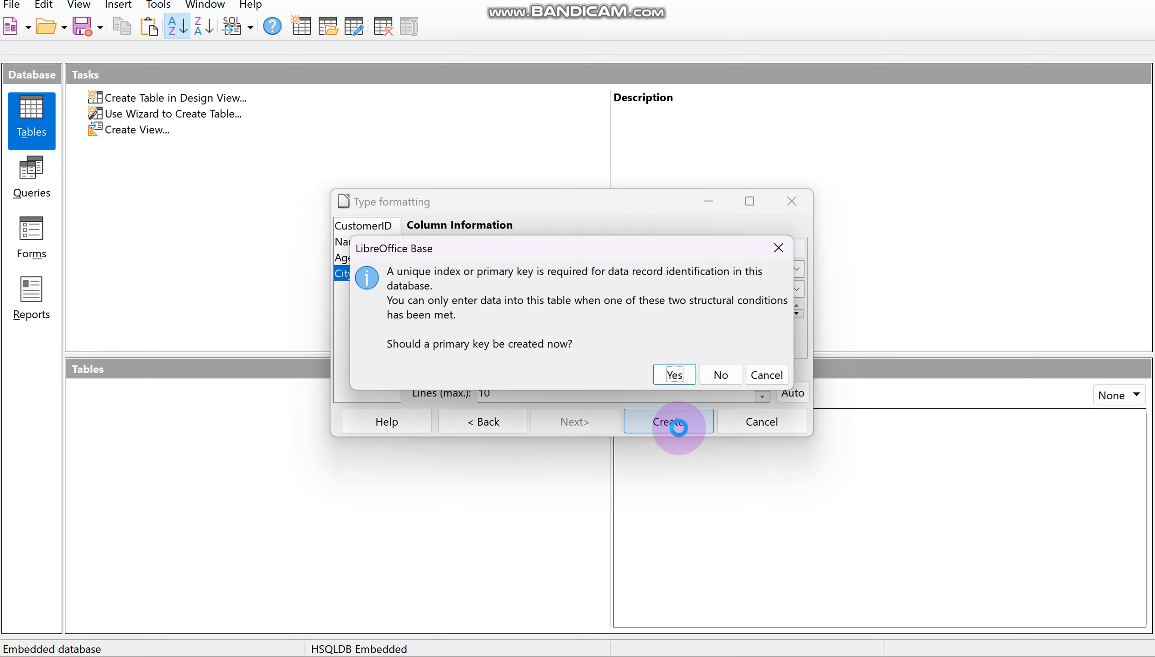
pyautogui.click(722, 374)
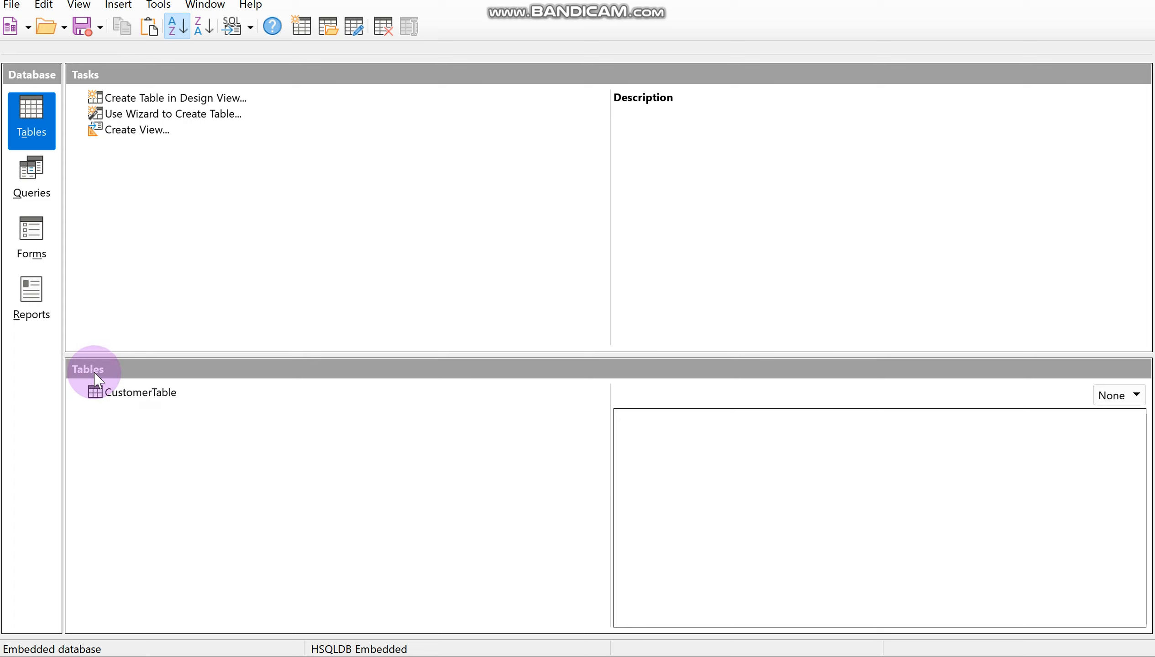
# Step: Open CustomerTable for design editing and set its CustomerID field as the primary key
pyautogui.rightClick(123, 400)
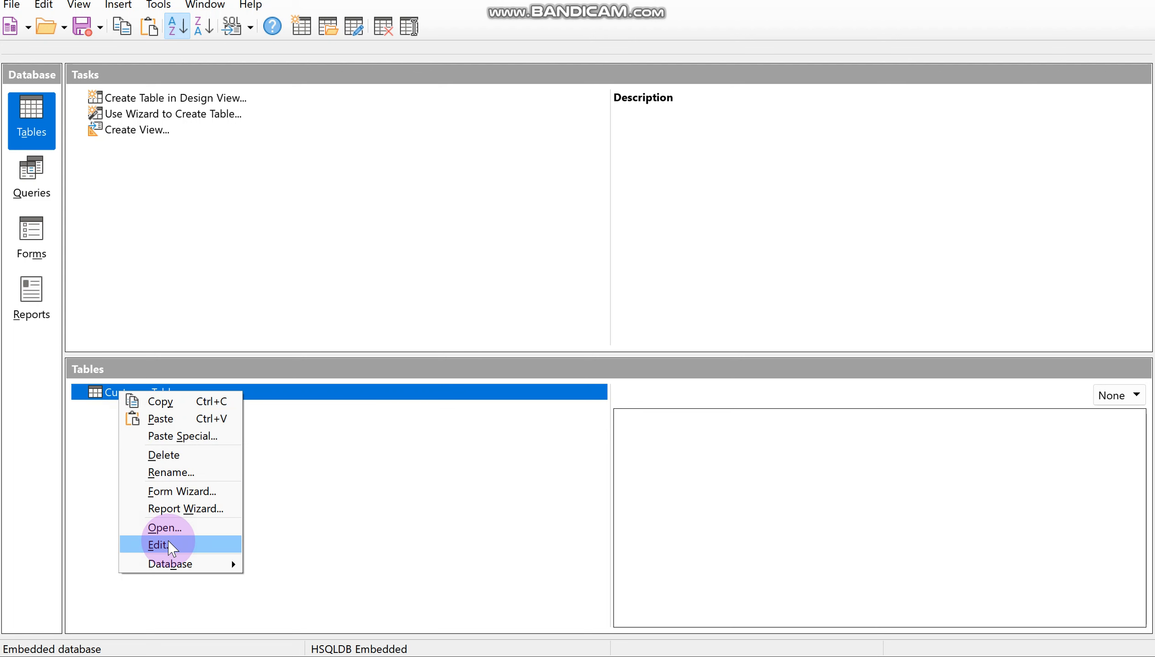
pyautogui.click(168, 545)
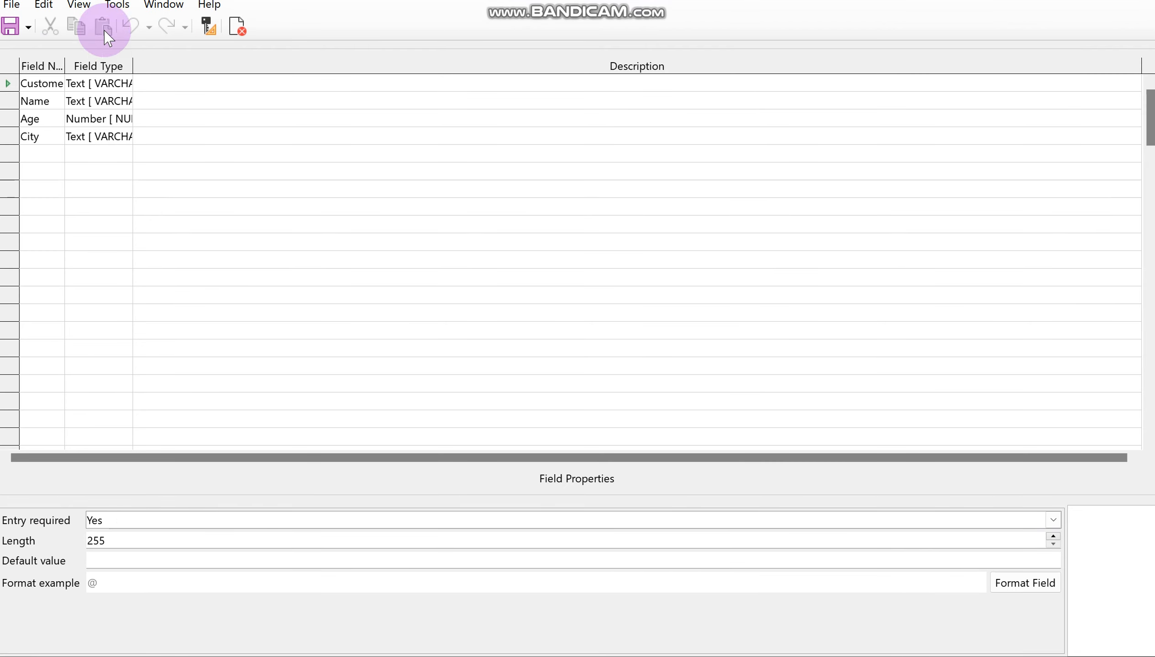
pyautogui.rightClick(17, 83)
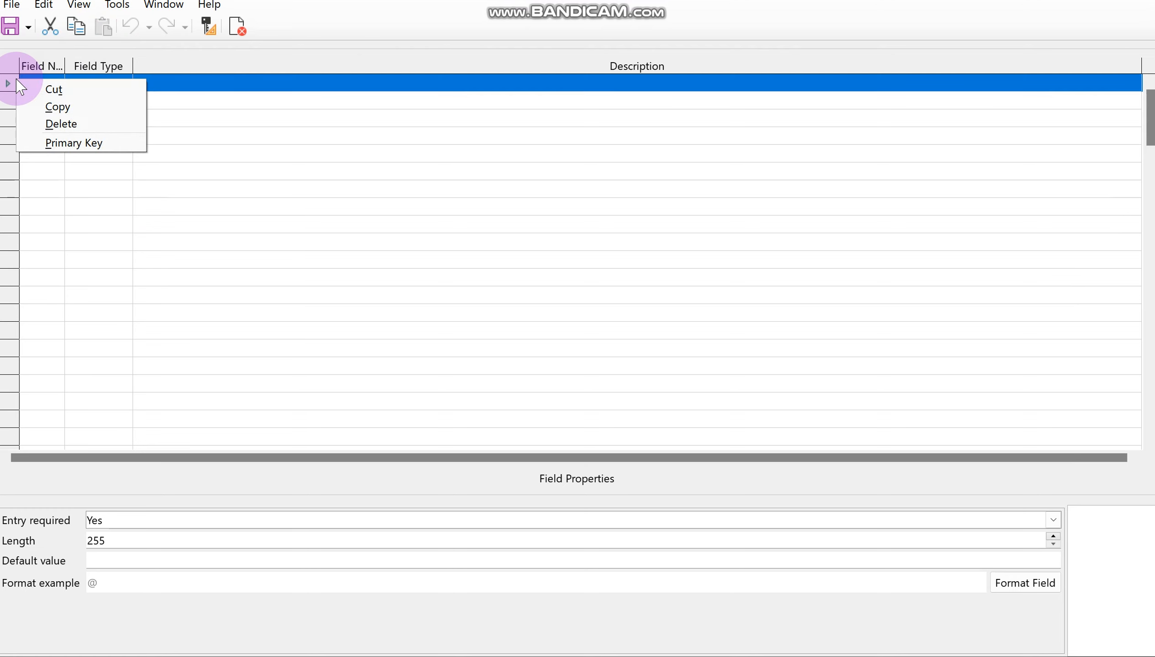
pyautogui.click(65, 143)
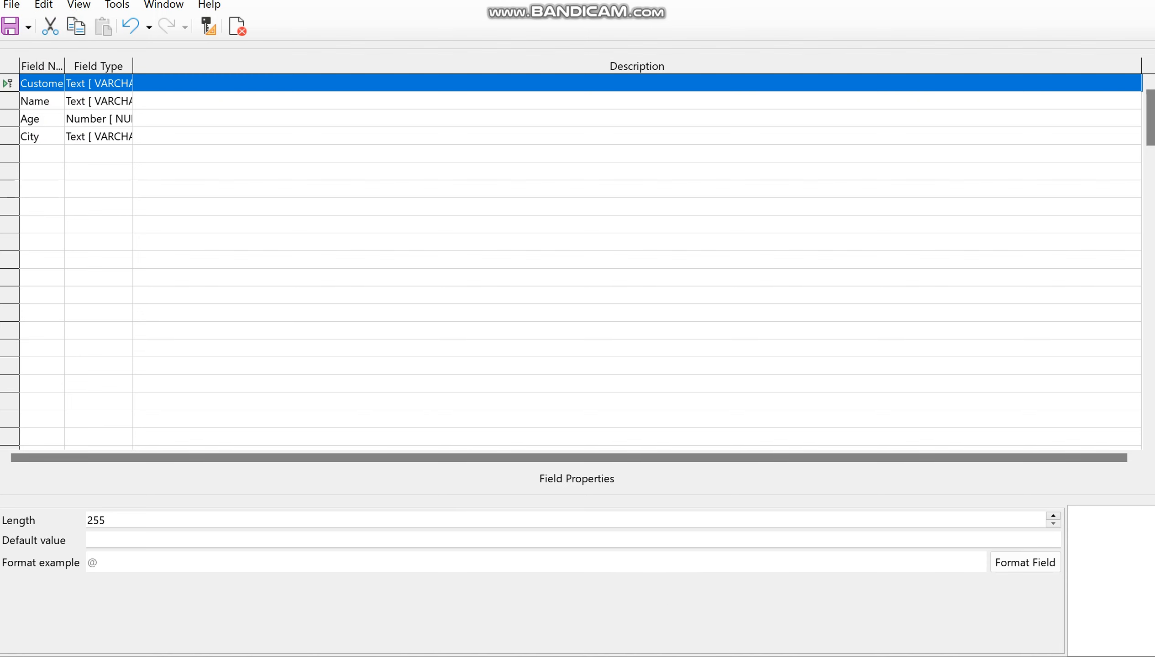
# Step: Switch to Database2.csv in LibreOffice Calc and copy the entire sheet of order data
pyautogui.moveTo(743, 656)
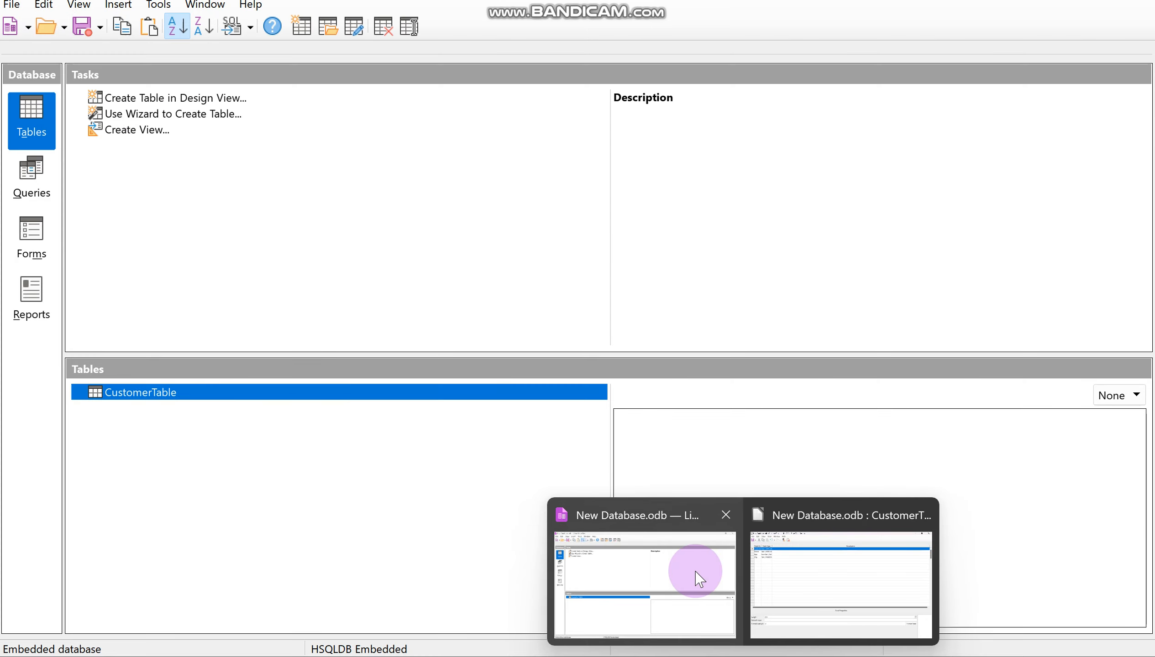
pyautogui.click(700, 578)
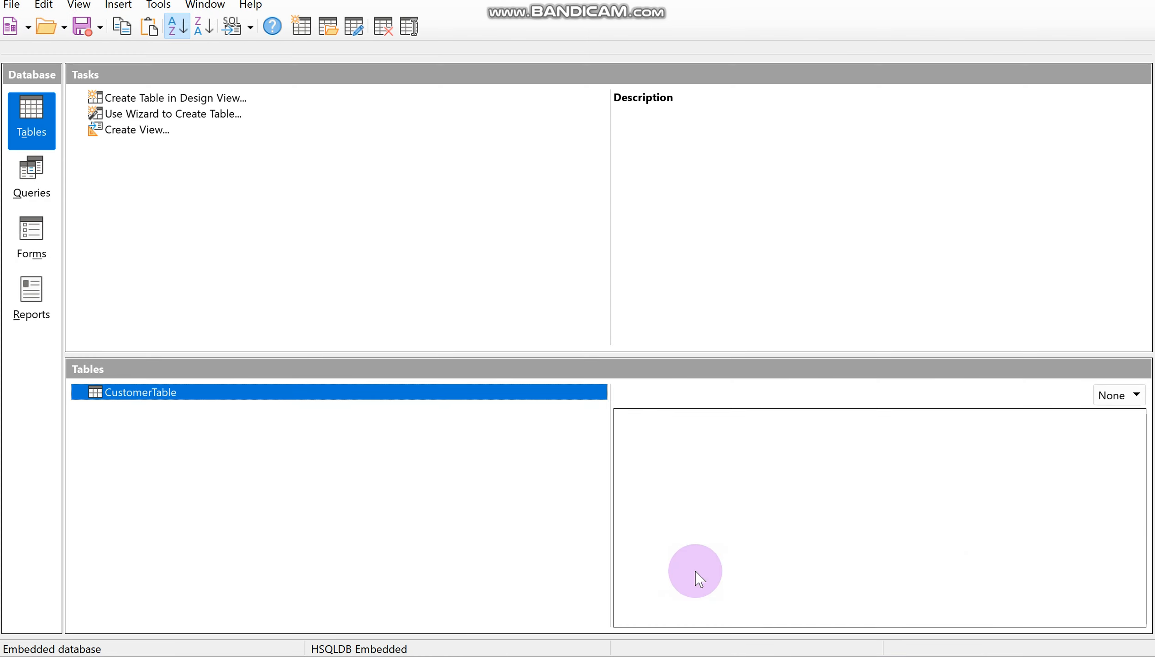
pyautogui.moveTo(503, 656)
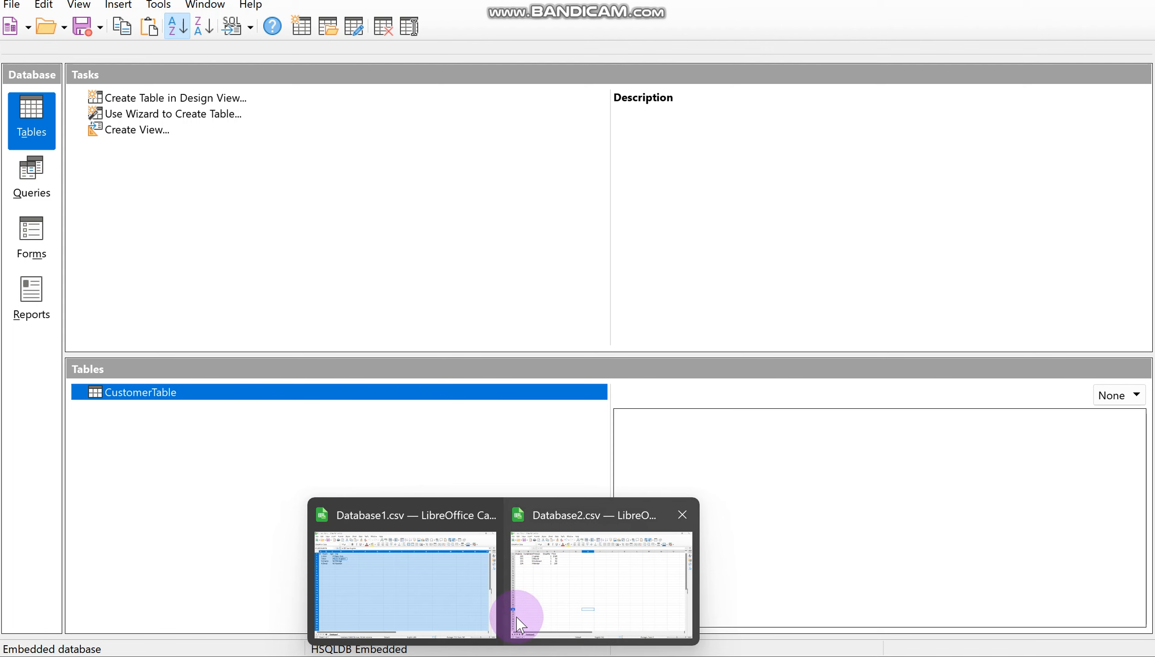
pyautogui.click(615, 527)
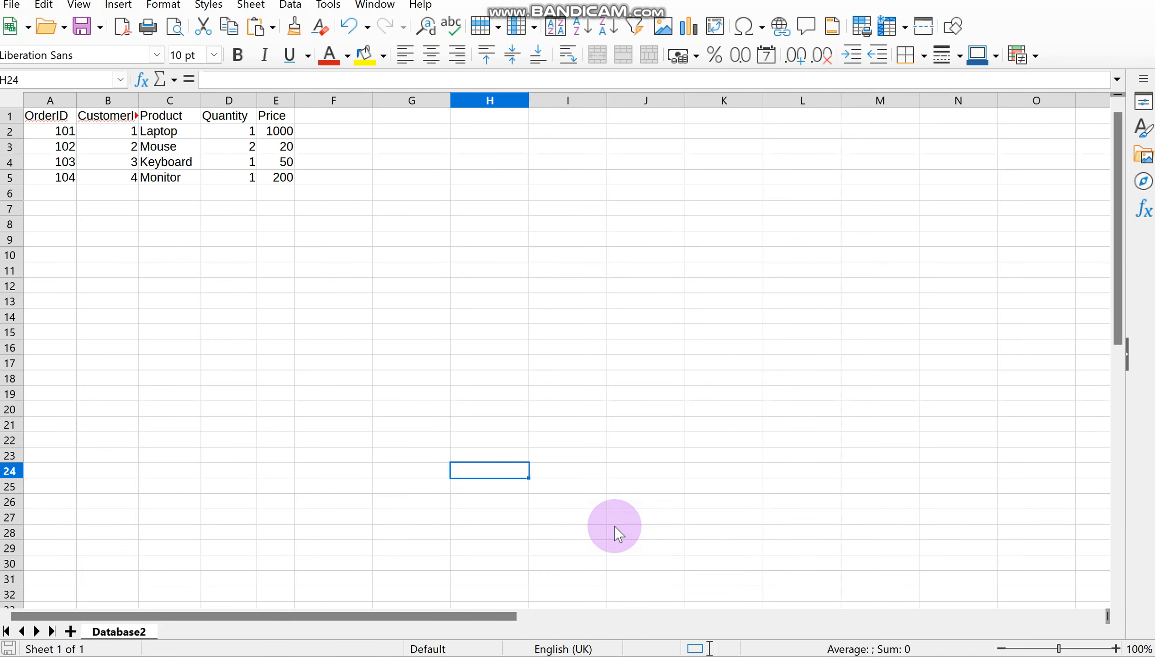
pyautogui.click(52, 120)
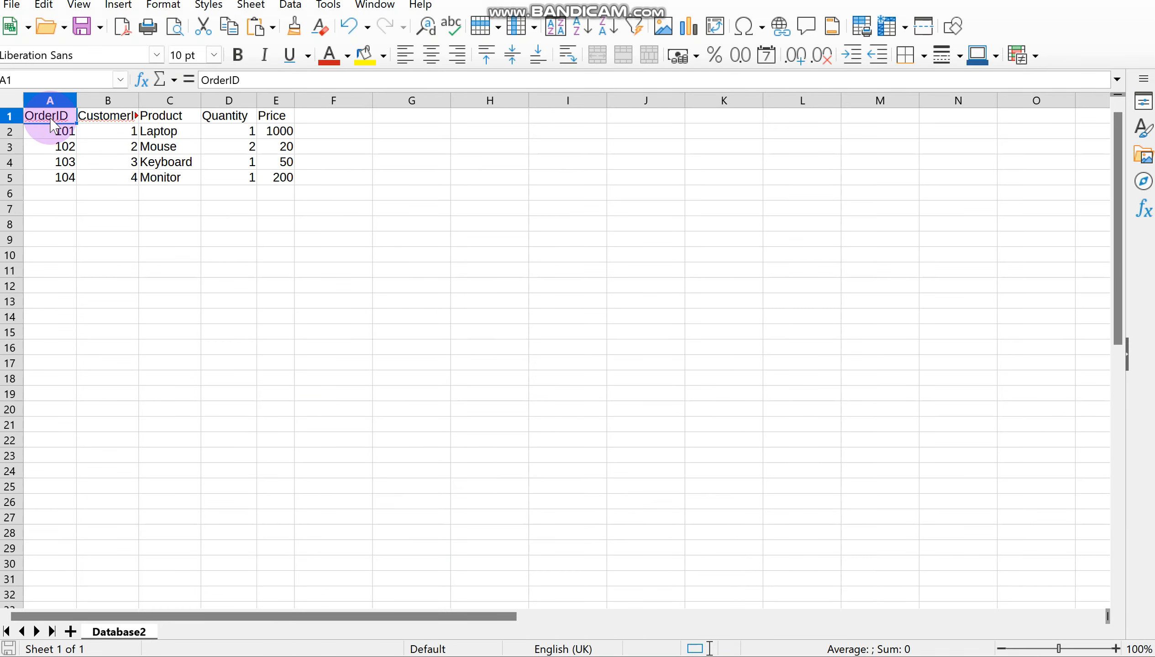
pyautogui.hotkey('ctrl', 'a')
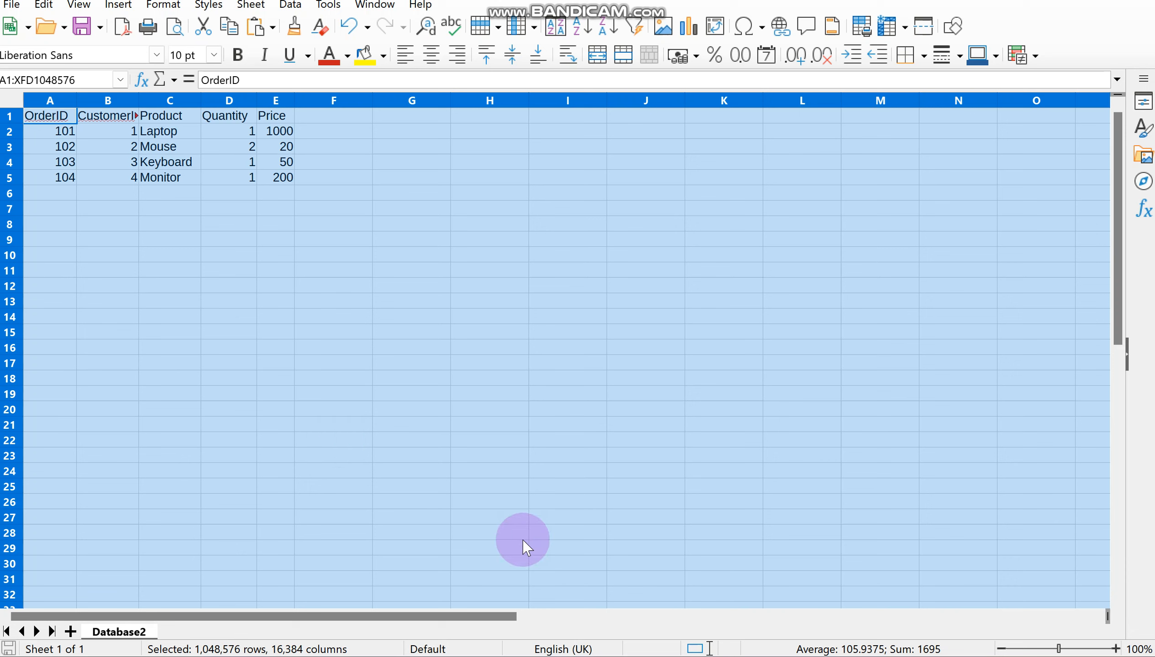
# Step: Return to the New Database.odb main window in LibreOffice Base and paste the copied order data as a table
pyautogui.moveTo(743, 655)
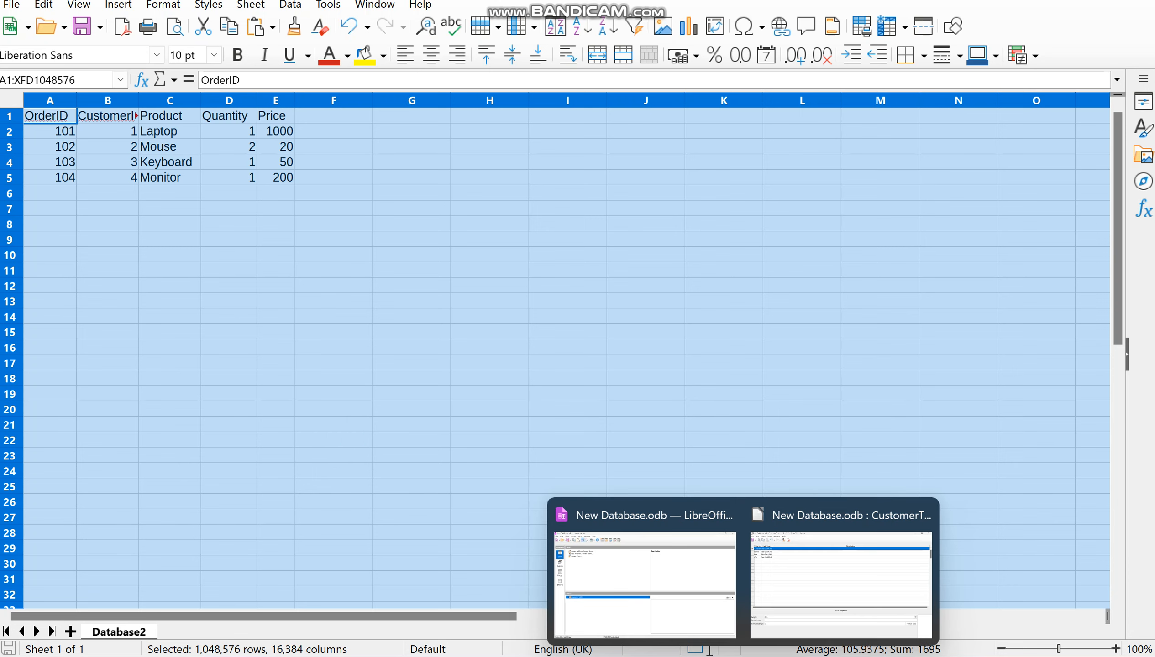
pyautogui.click(703, 614)
pyautogui.rightClick(457, 482)
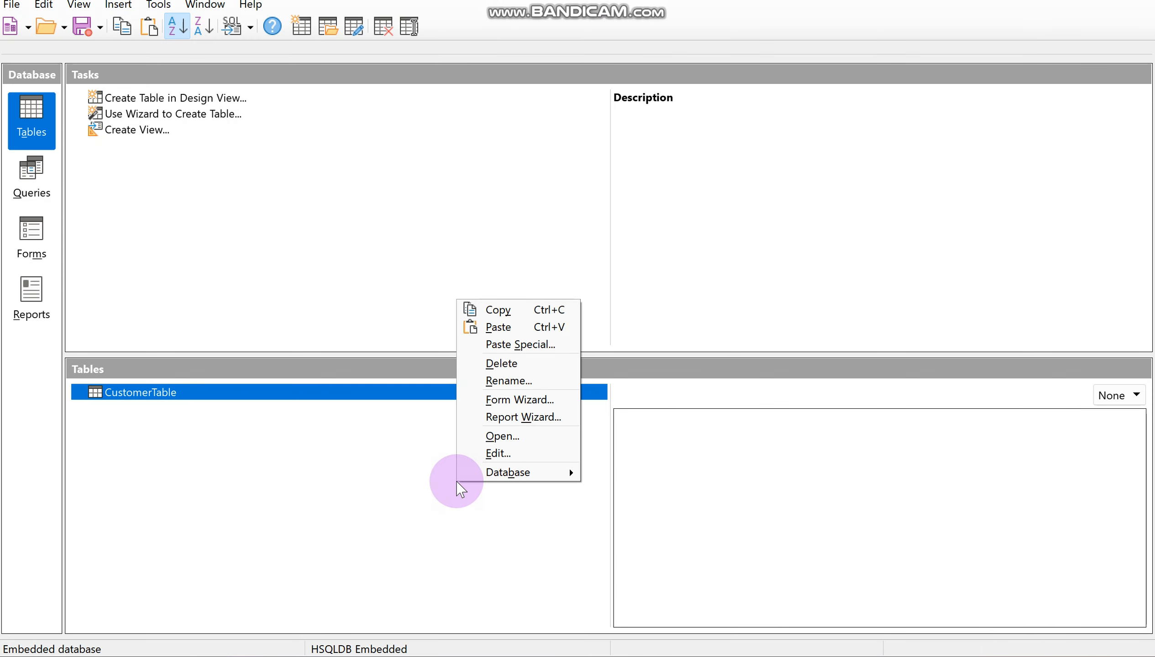
pyautogui.click(421, 453)
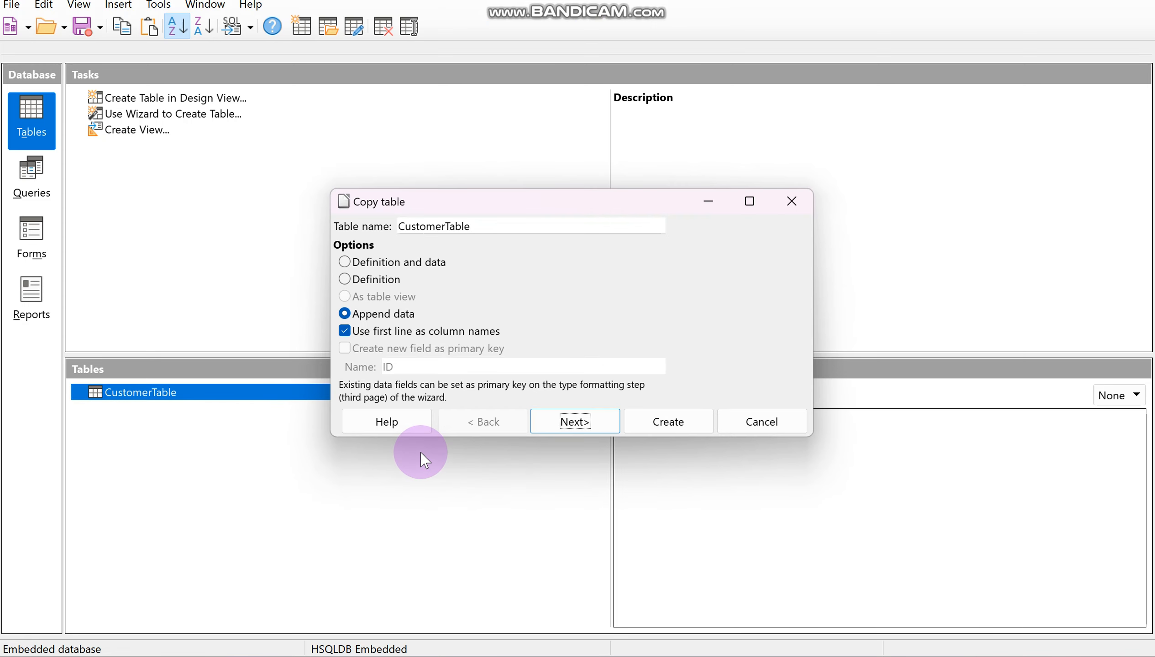
# Step: Name the new table OrderTable, copy both definition and data, and include all of its existing columns
pyautogui.moveTo(445, 226); pyautogui.dragTo(387, 227)
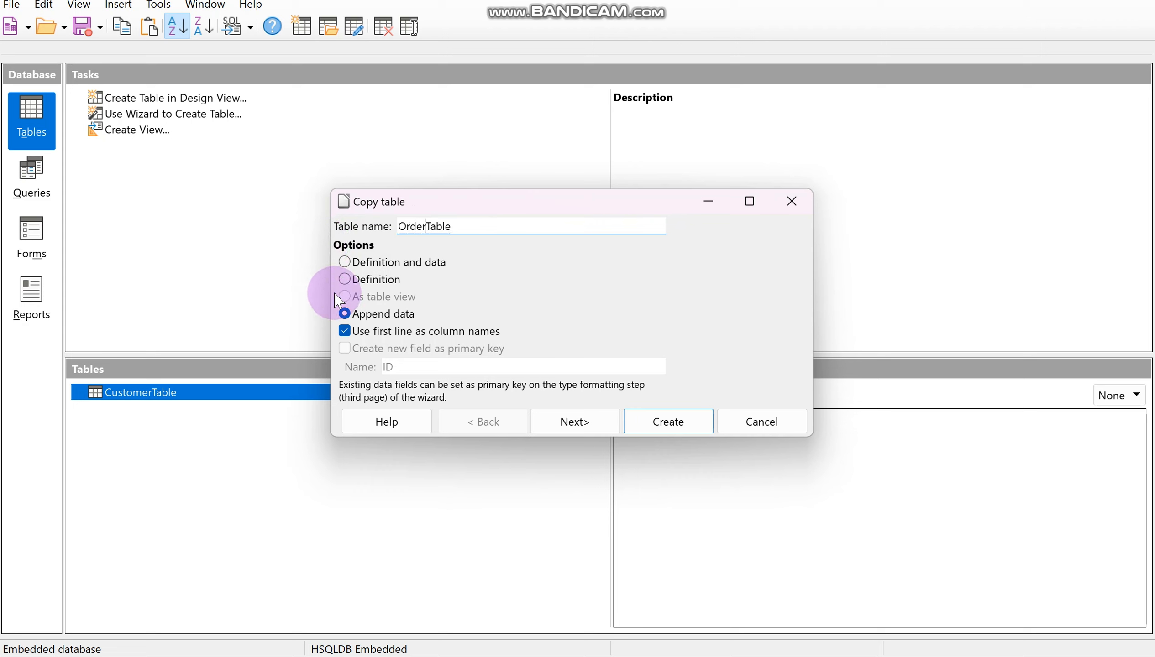
pyautogui.click(344, 263)
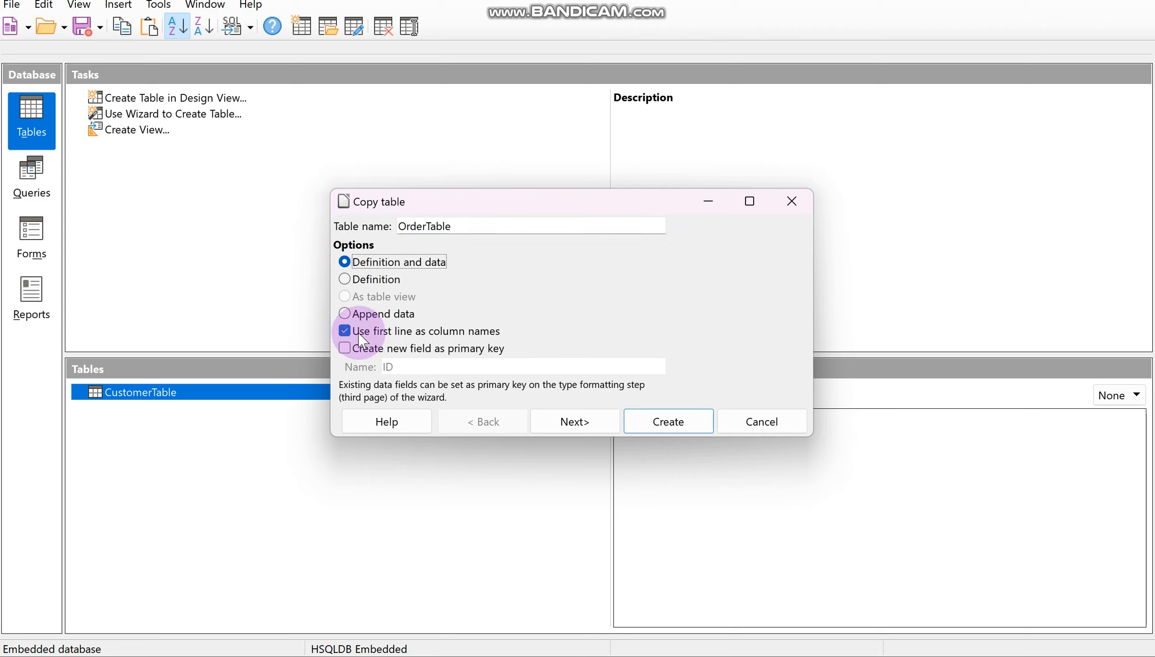
pyautogui.click(600, 425)
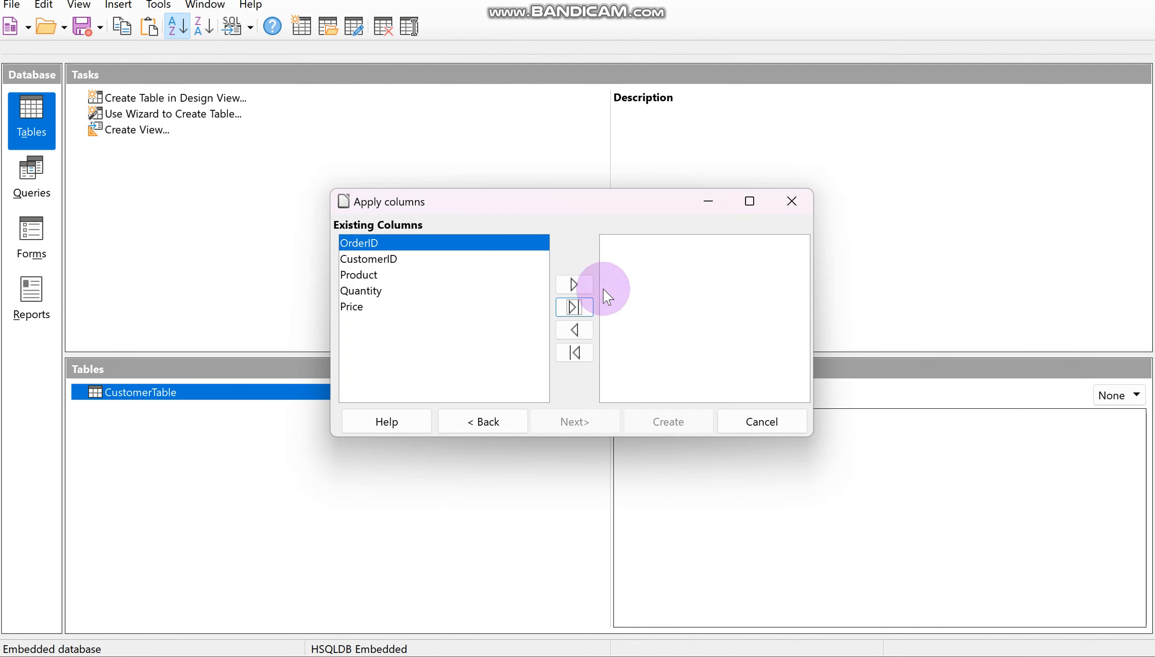
pyautogui.click(576, 306)
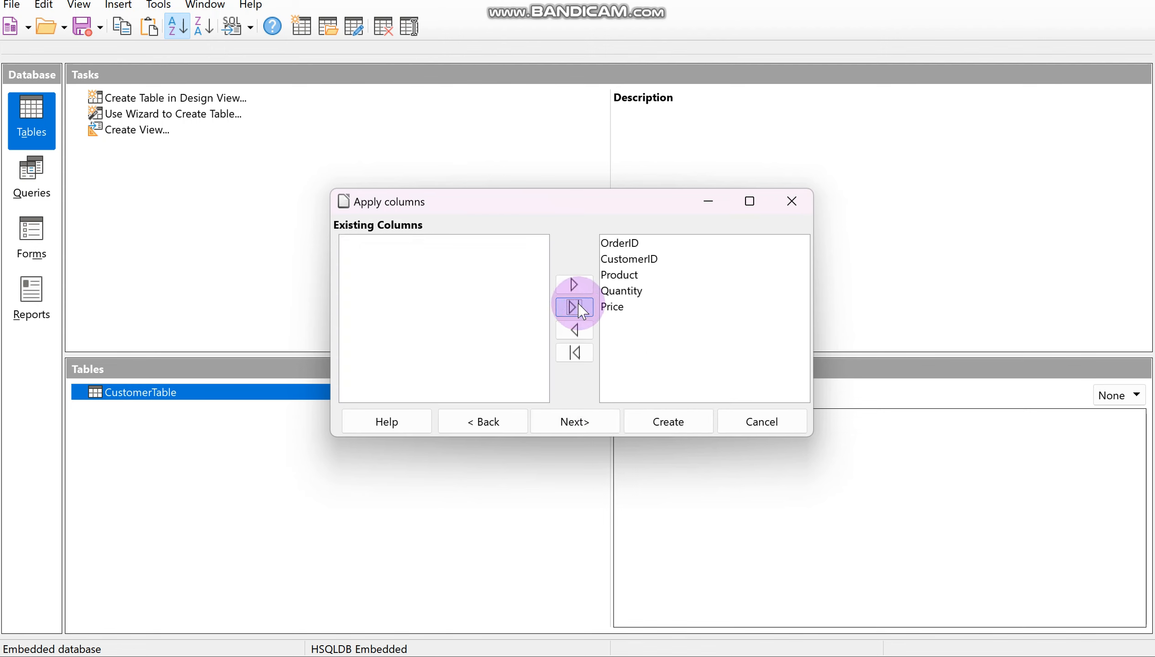
# Step: Continue to the column type formatting for OrderTable and make OrderID a required entry
pyautogui.click(579, 427)
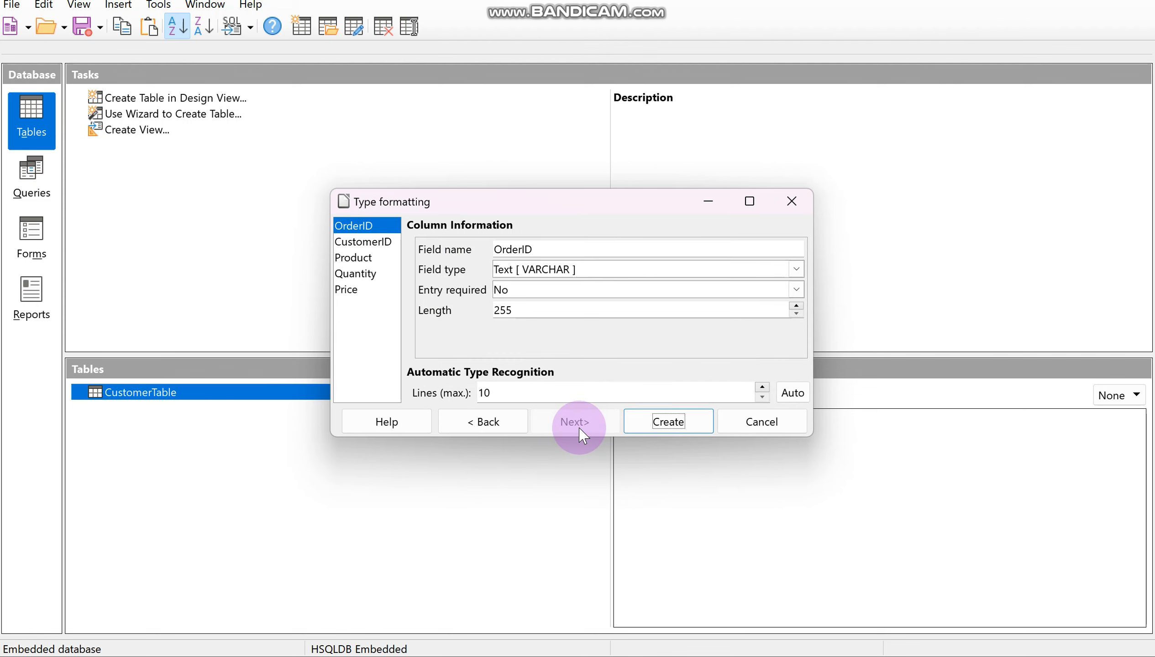
pyautogui.click(509, 291)
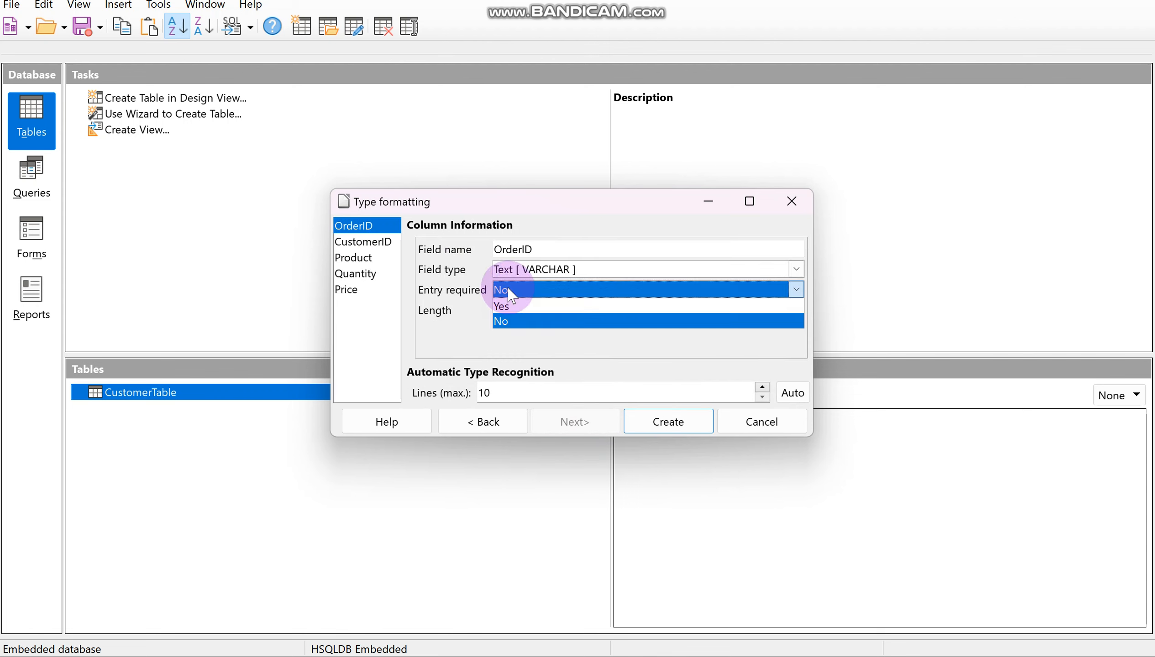
pyautogui.click(511, 306)
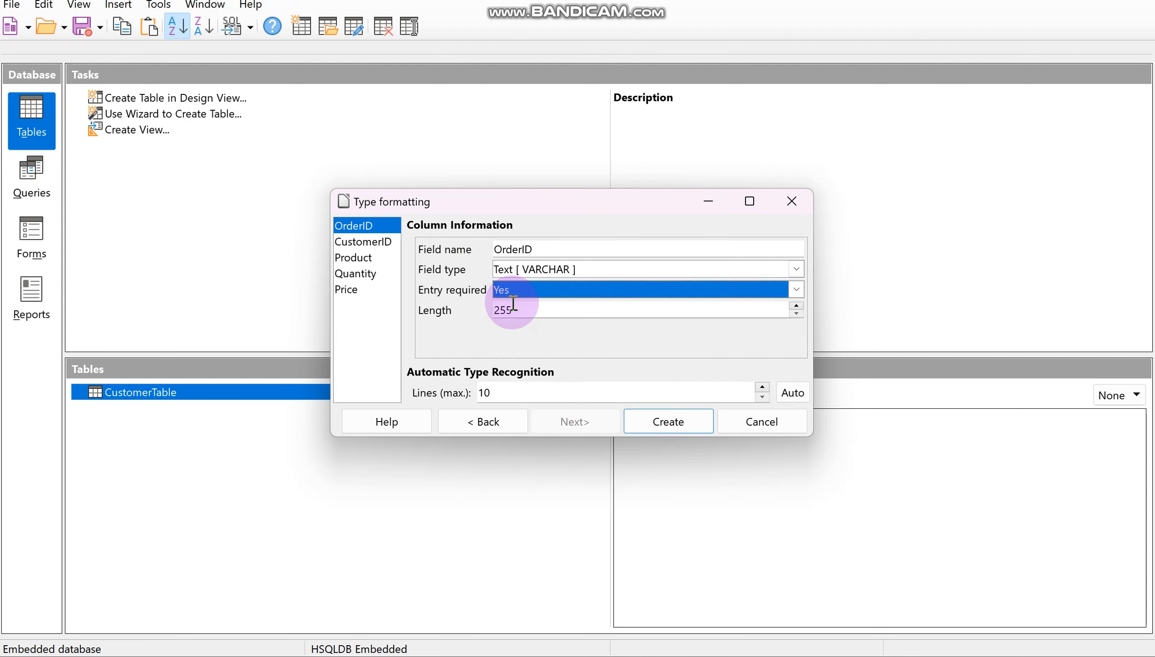
# Step: Check the CustomerID and Product column settings and set the Quantity field type to Number [ NUMERIC ]
pyautogui.click(360, 243)
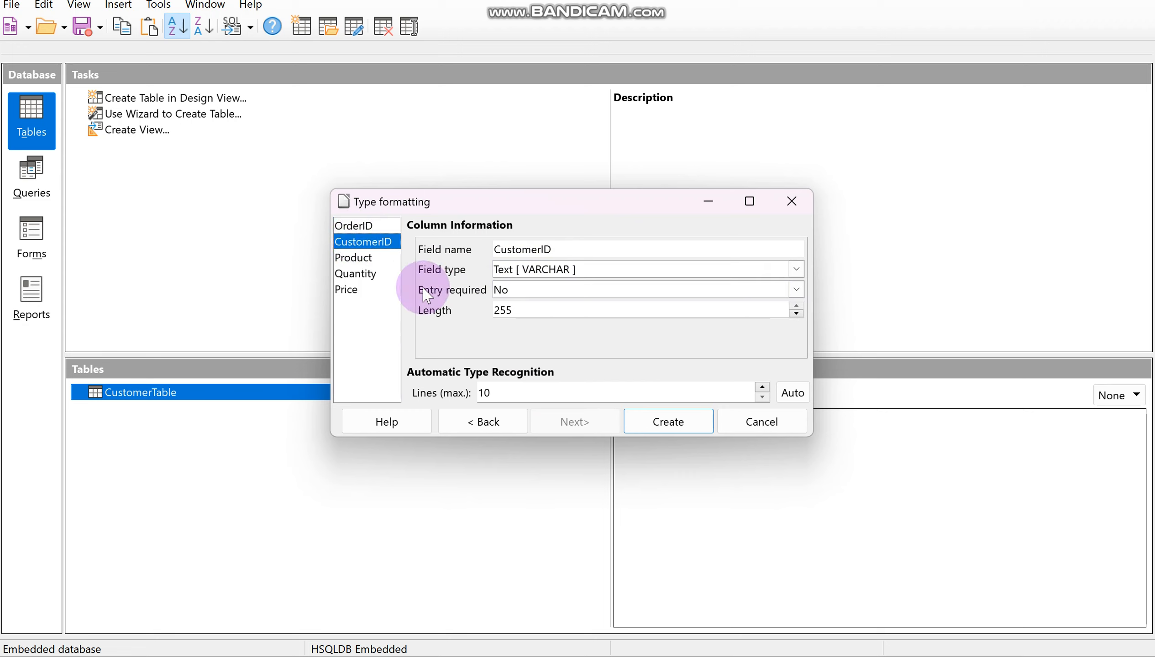
pyautogui.click(354, 265)
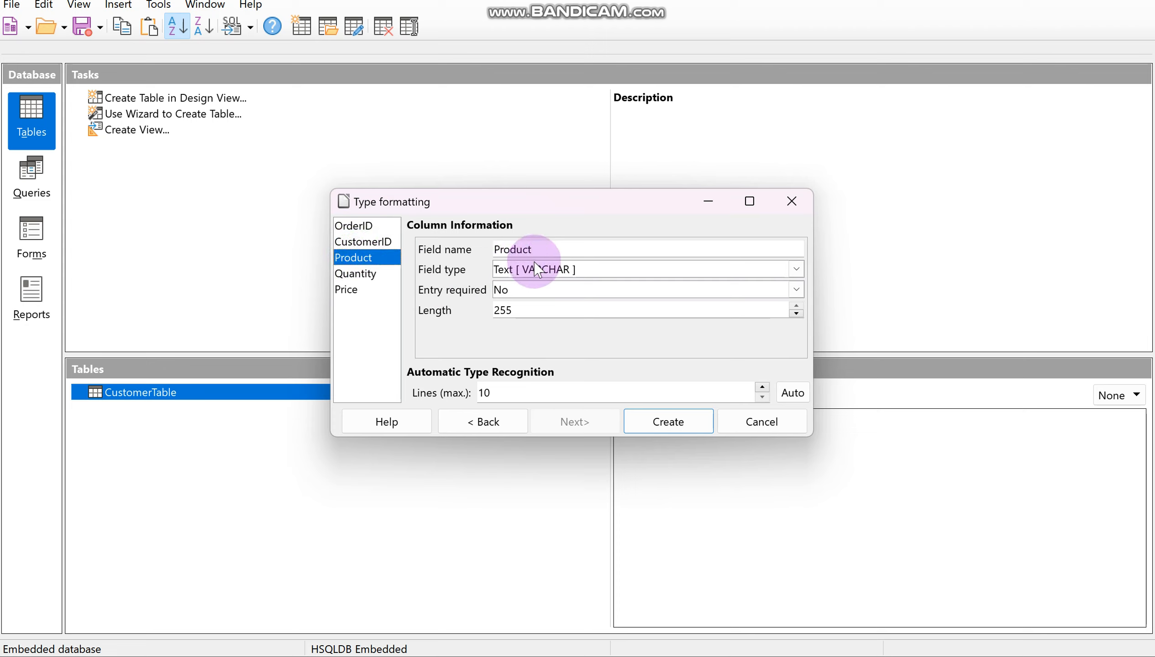
pyautogui.click(367, 273)
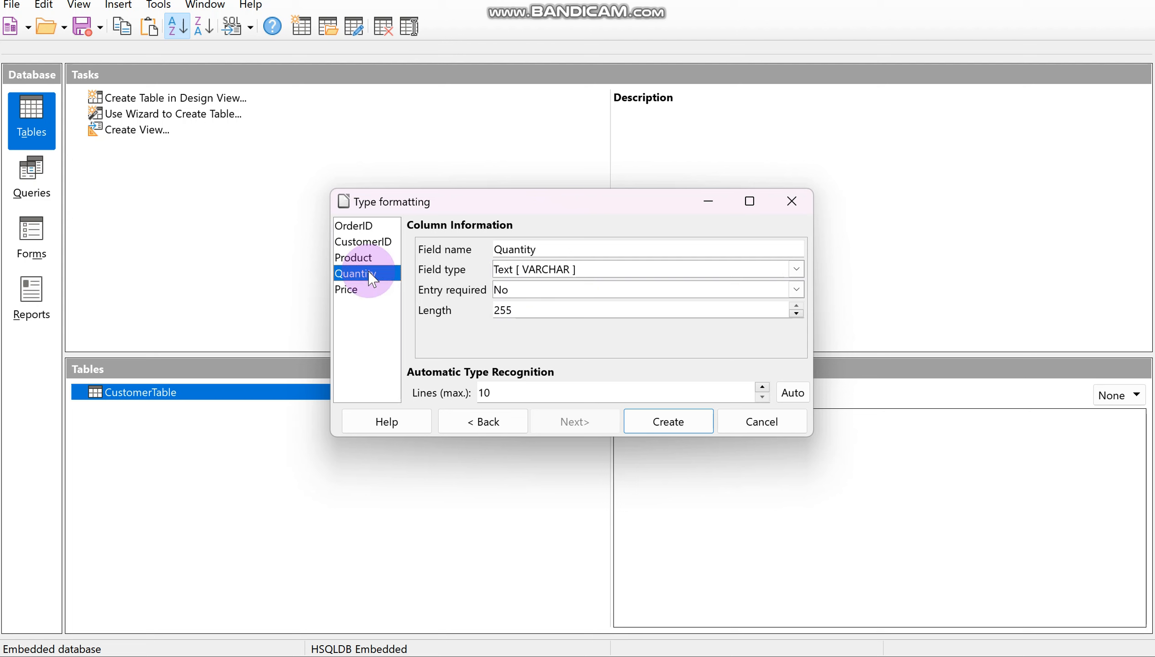
pyautogui.click(527, 274)
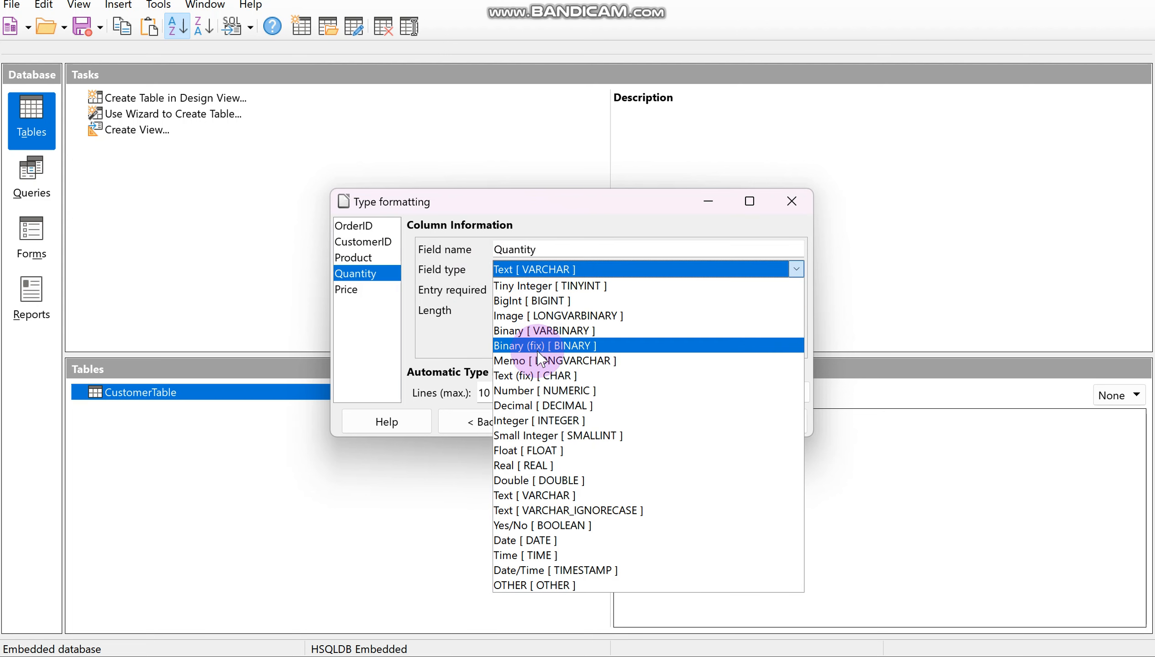
pyautogui.click(547, 393)
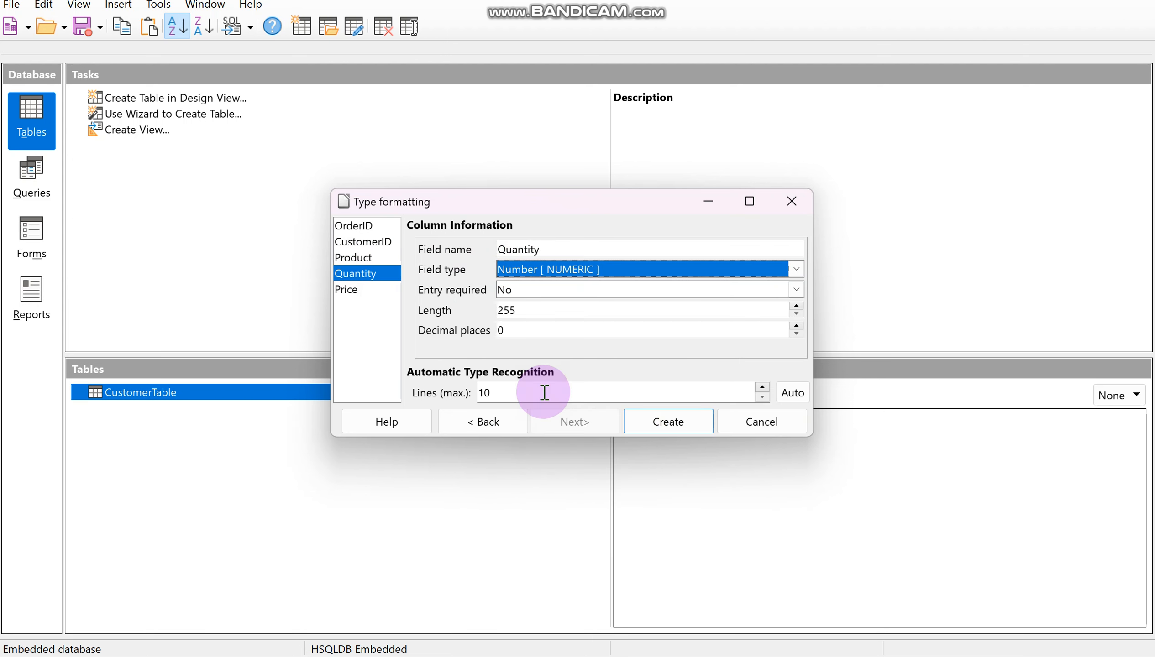
# Step: Set the Price field type to Number [ NUMERIC ] with 2 decimal places and create the table, declining the offered primary key
pyautogui.click(353, 289)
pyautogui.click(516, 268)
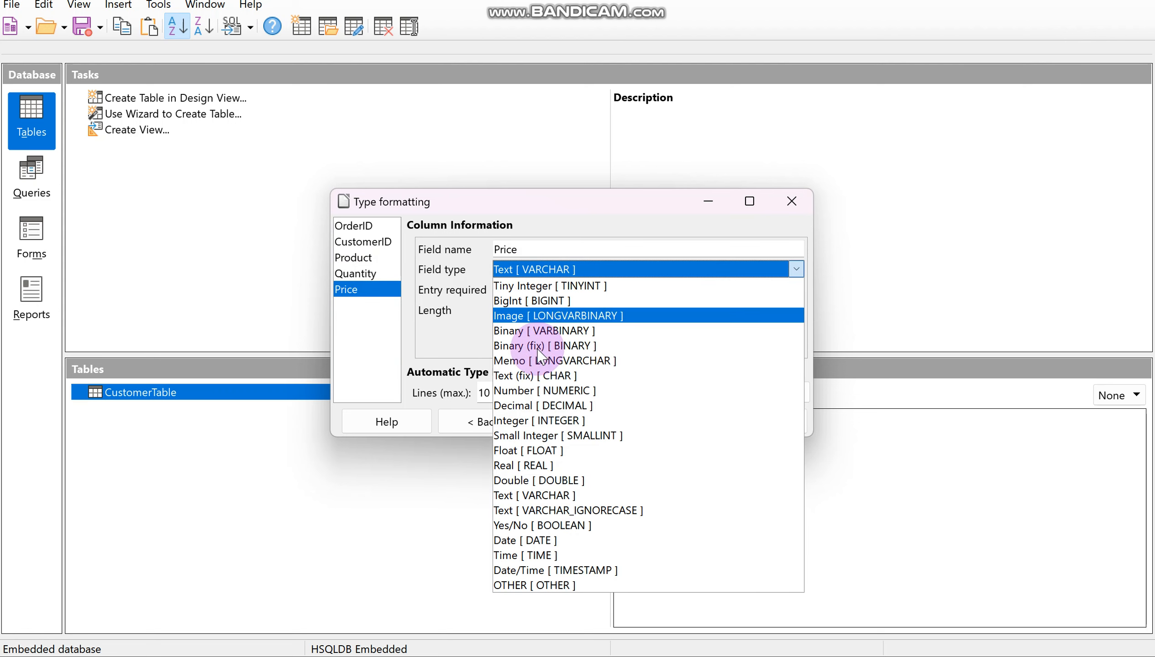
pyautogui.click(533, 393)
pyautogui.doubleClick(524, 331)
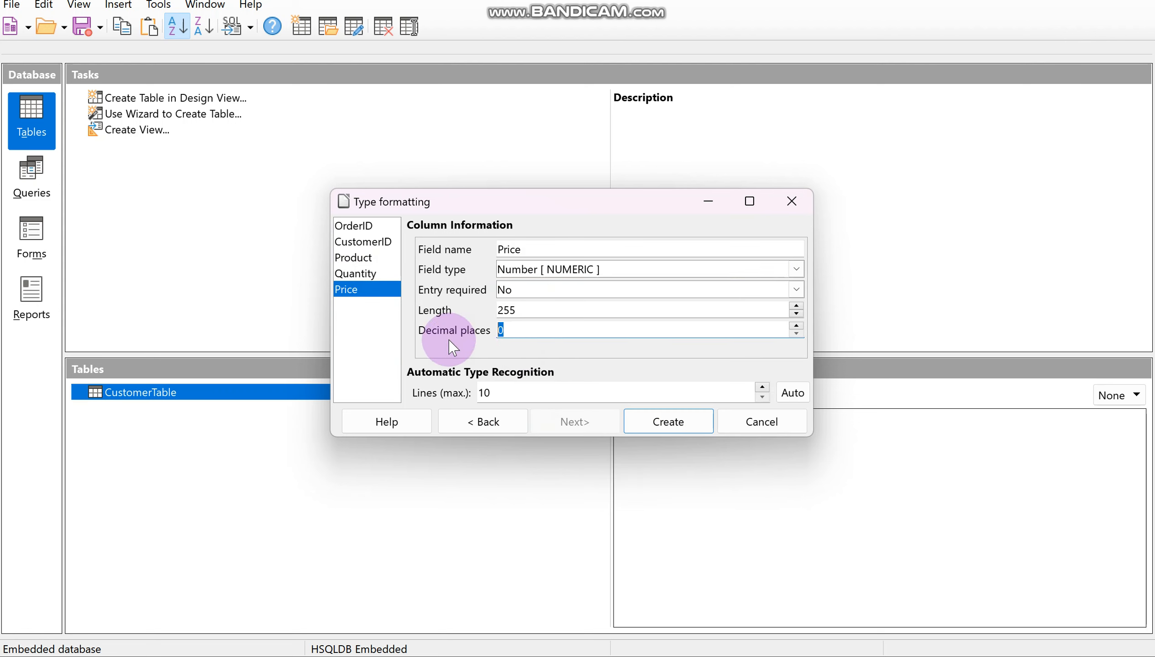
pyautogui.write('2')
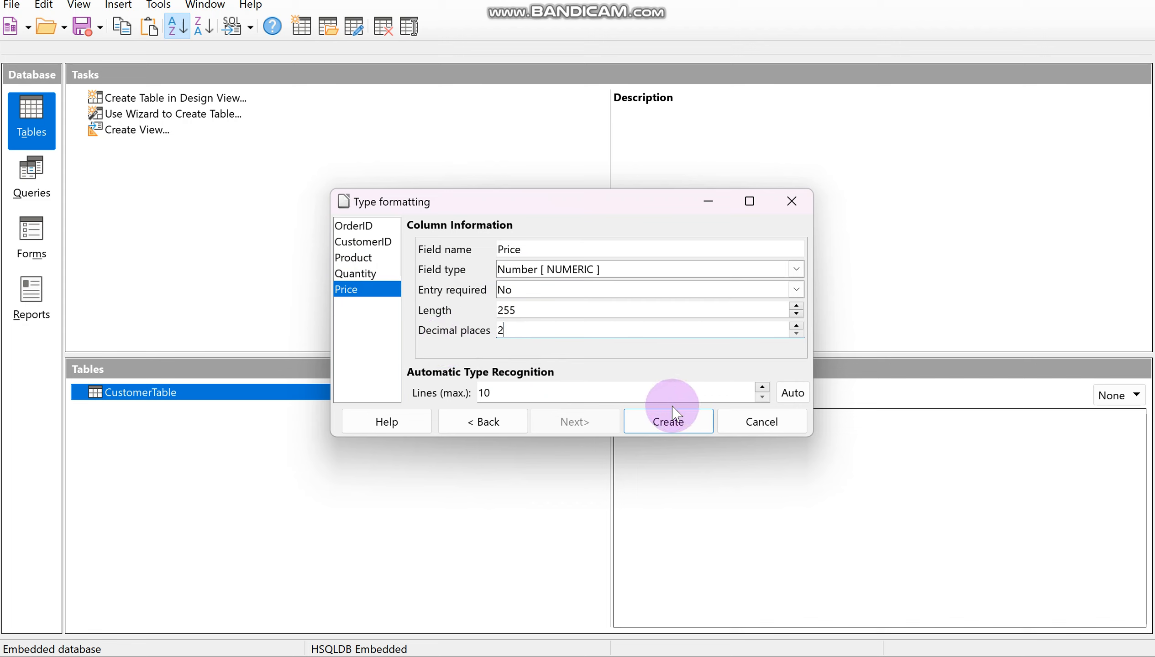
pyautogui.click(668, 419)
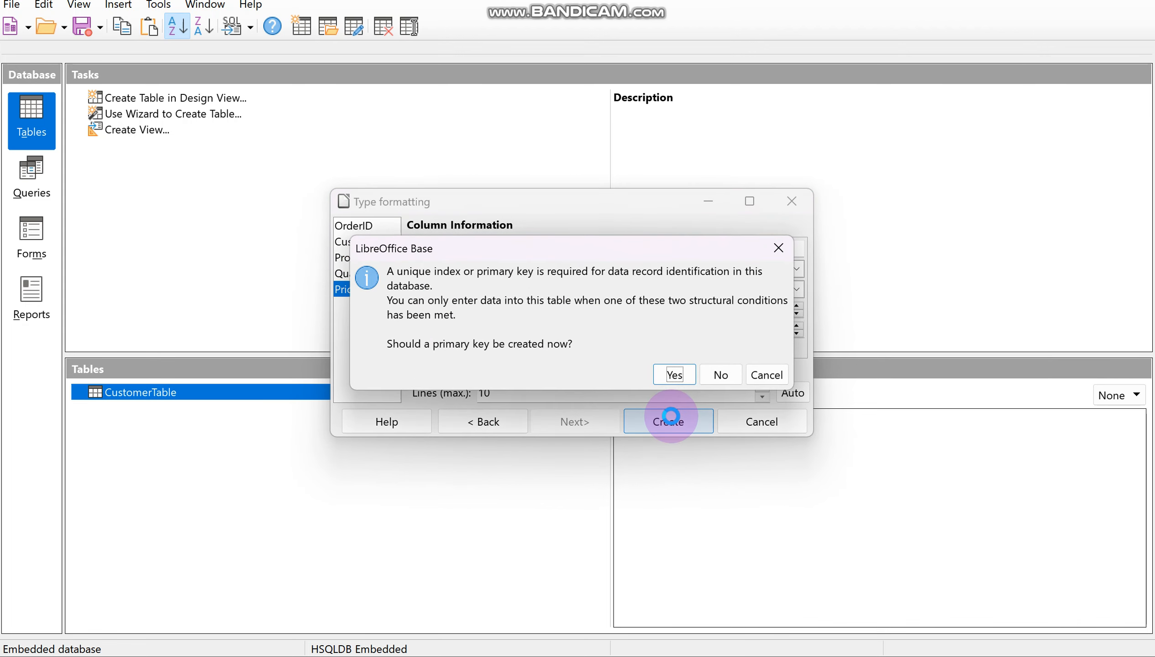
pyautogui.click(723, 375)
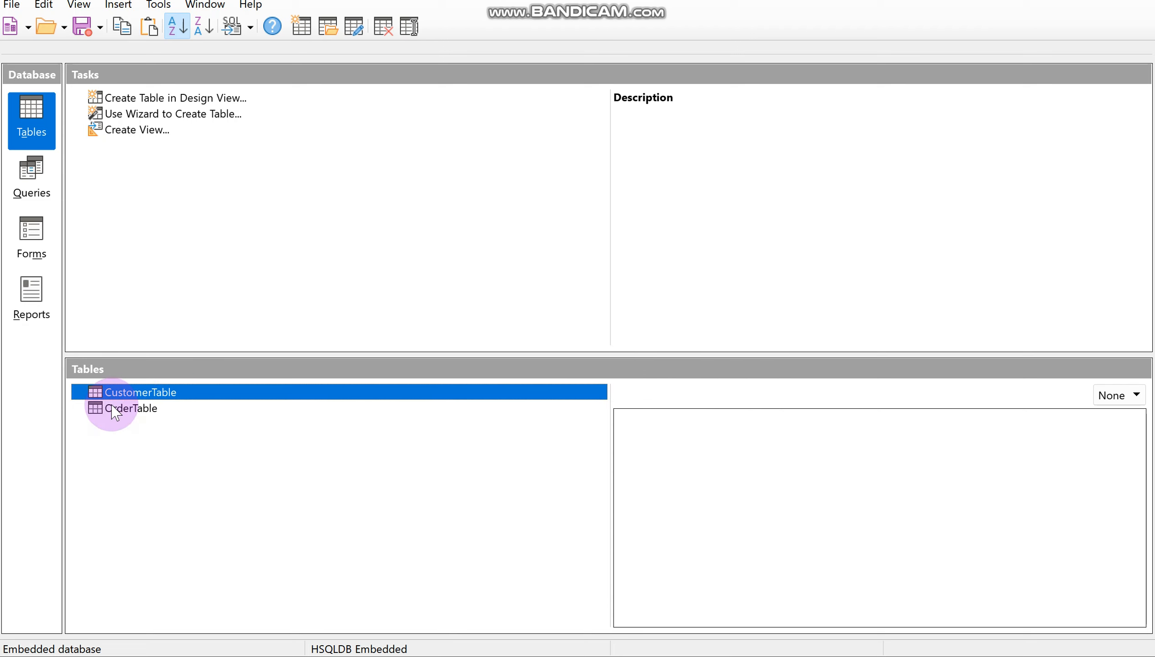
# Step: Open OrderTable for design editing and set its OrderID field as the primary key
pyautogui.click(115, 414)
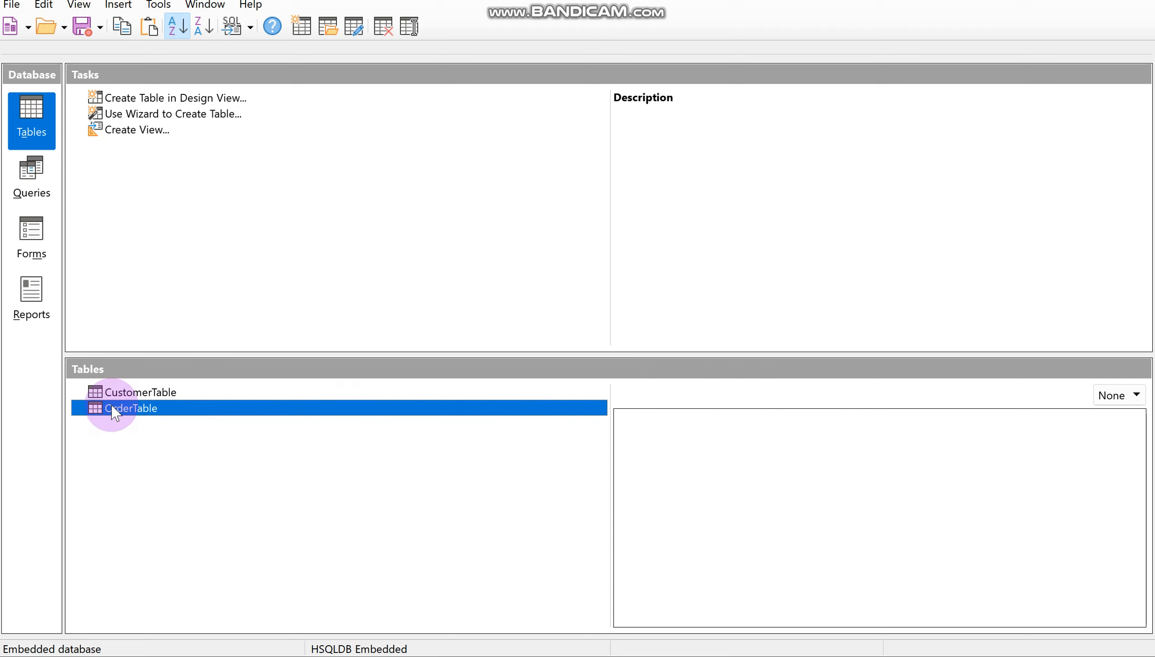
pyautogui.rightClick(114, 414)
pyautogui.click(173, 579)
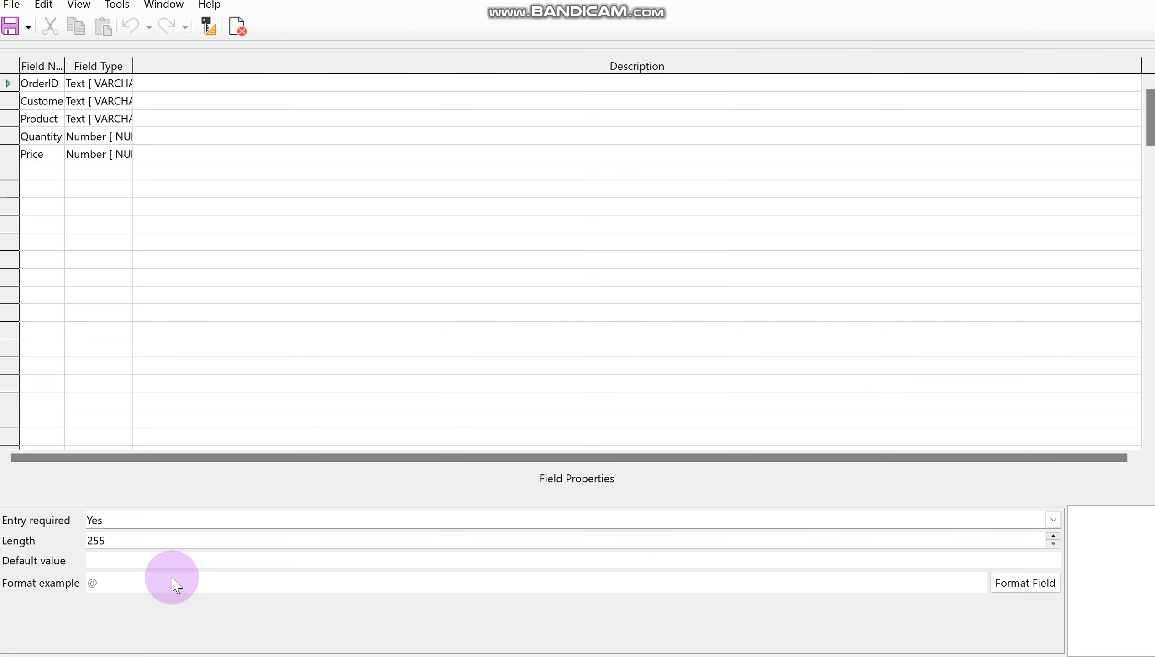
pyautogui.rightClick(10, 86)
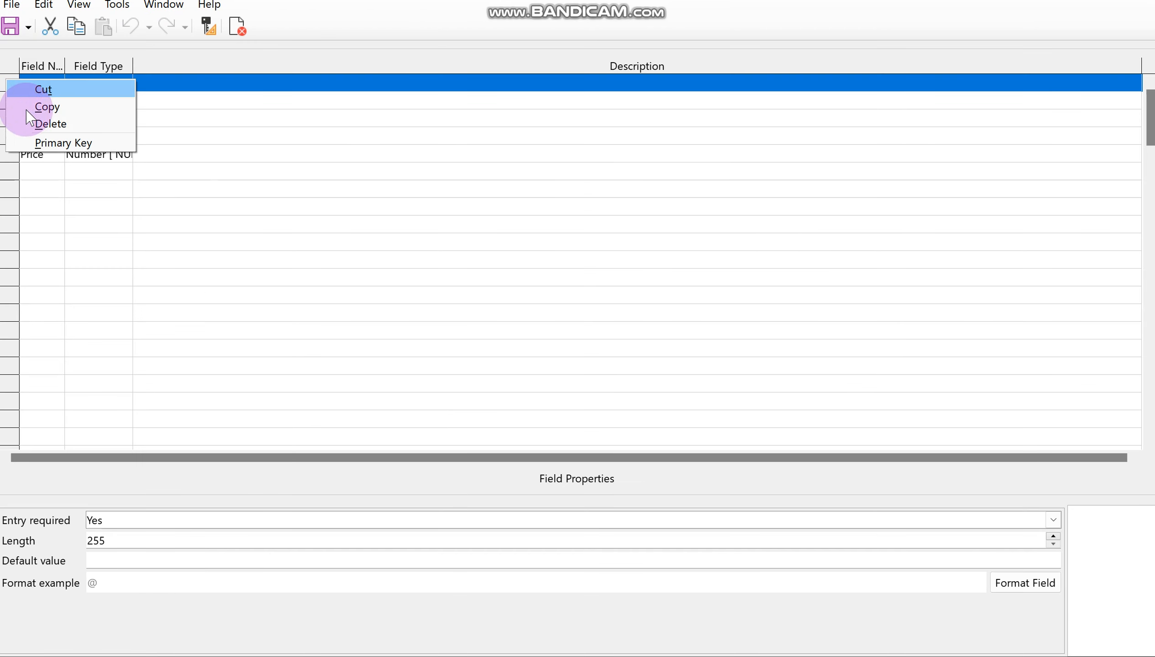
pyautogui.click(53, 143)
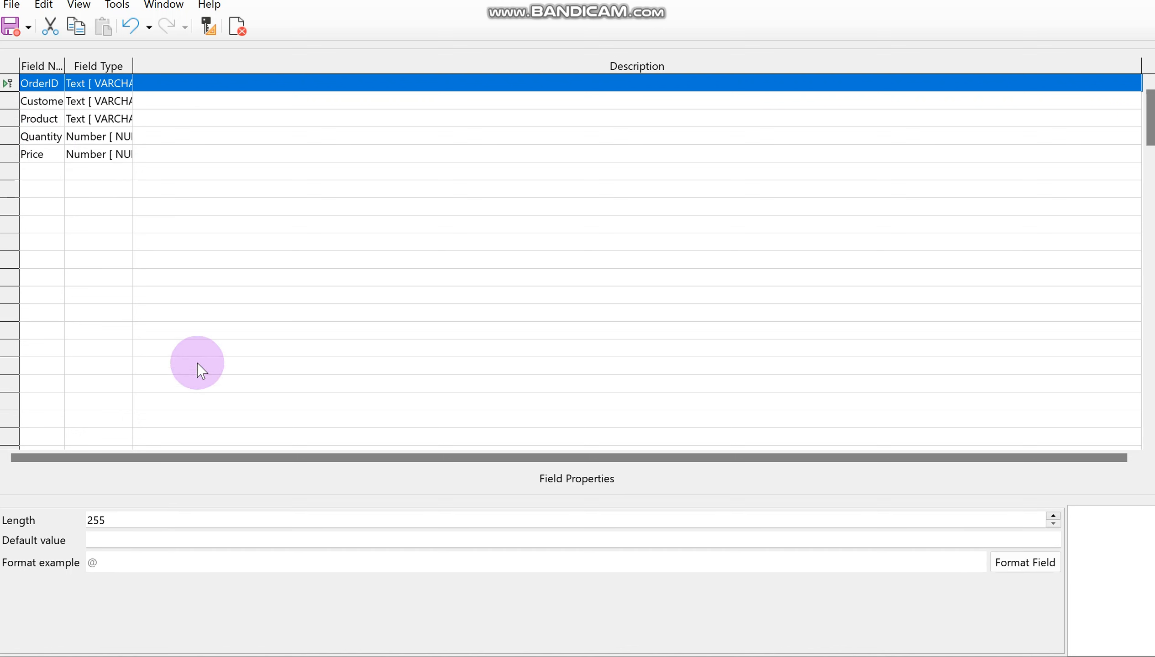
# Step: Return to the New Database.odb main window and open OrderTable to view its records
pyautogui.moveTo(544, 656)
pyautogui.moveTo(583, 655)
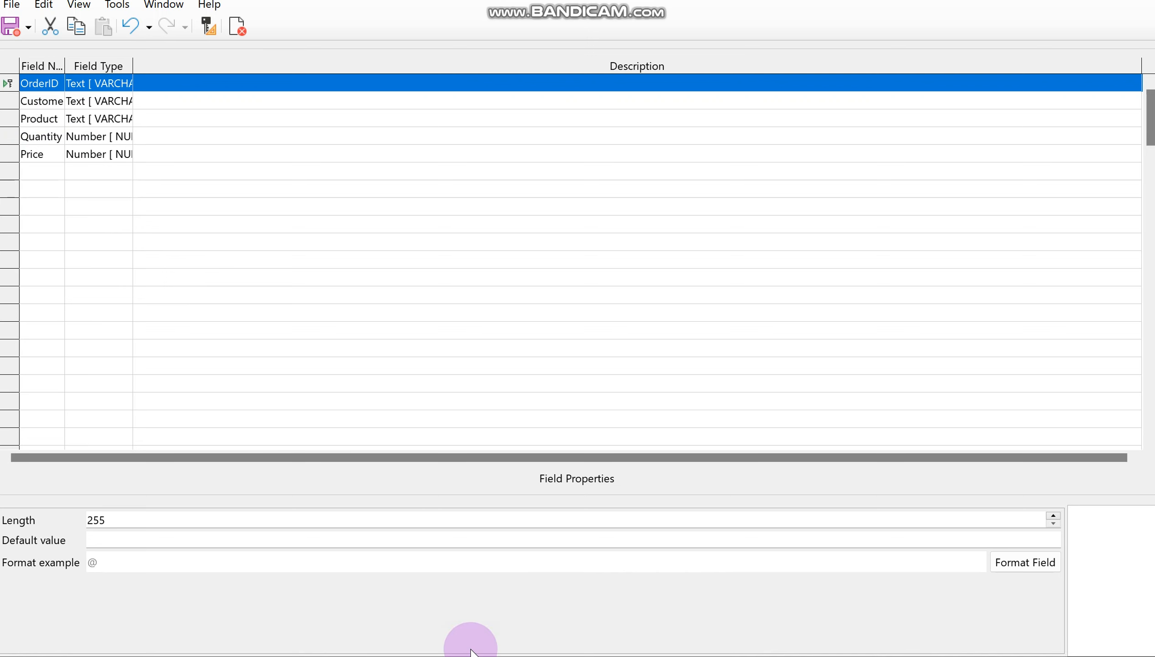
pyautogui.moveTo(738, 656)
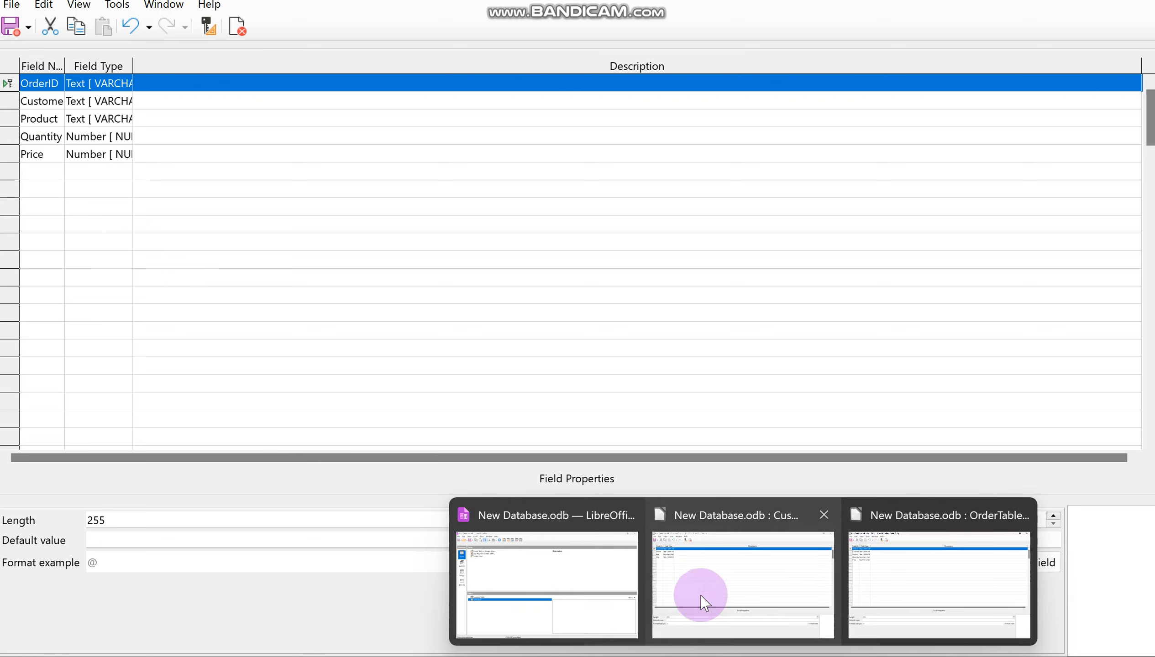
pyautogui.click(598, 573)
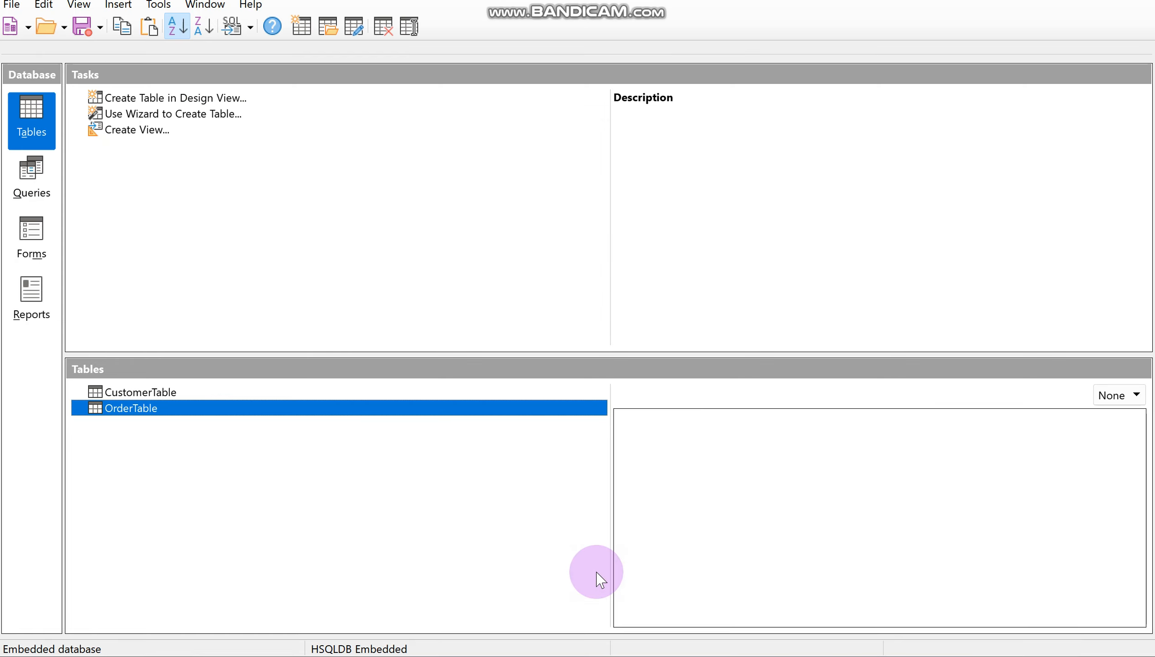
pyautogui.doubleClick(418, 413)
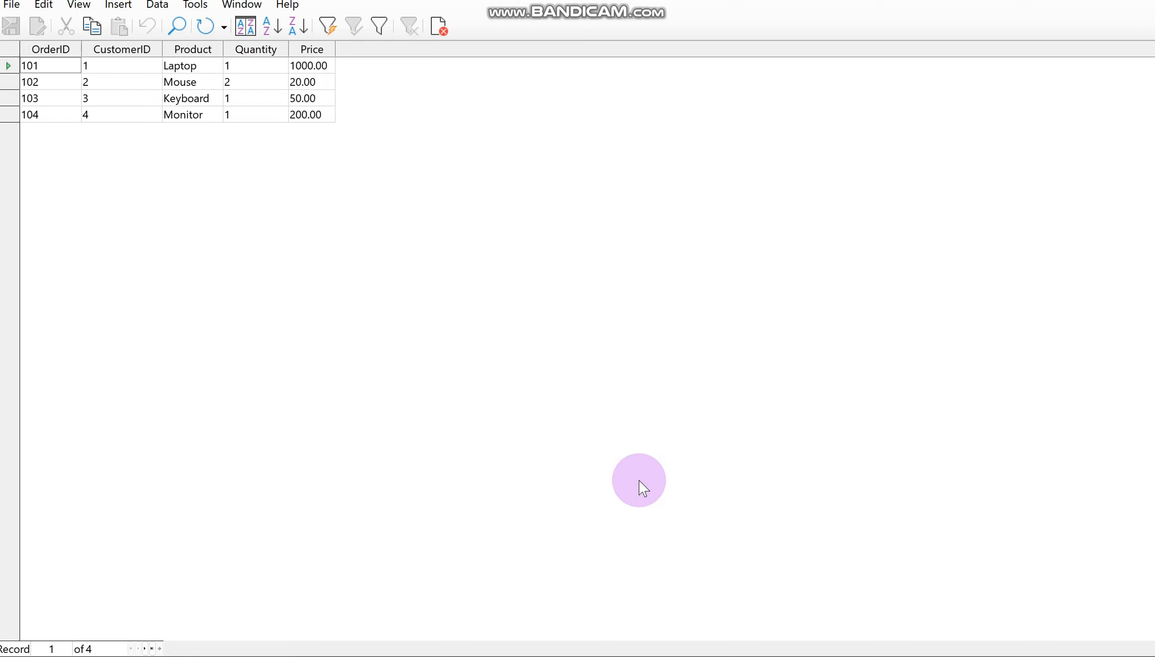
# Step: Go back to the database main window and open CustomerTable to view its records
pyautogui.moveTo(664, 653)
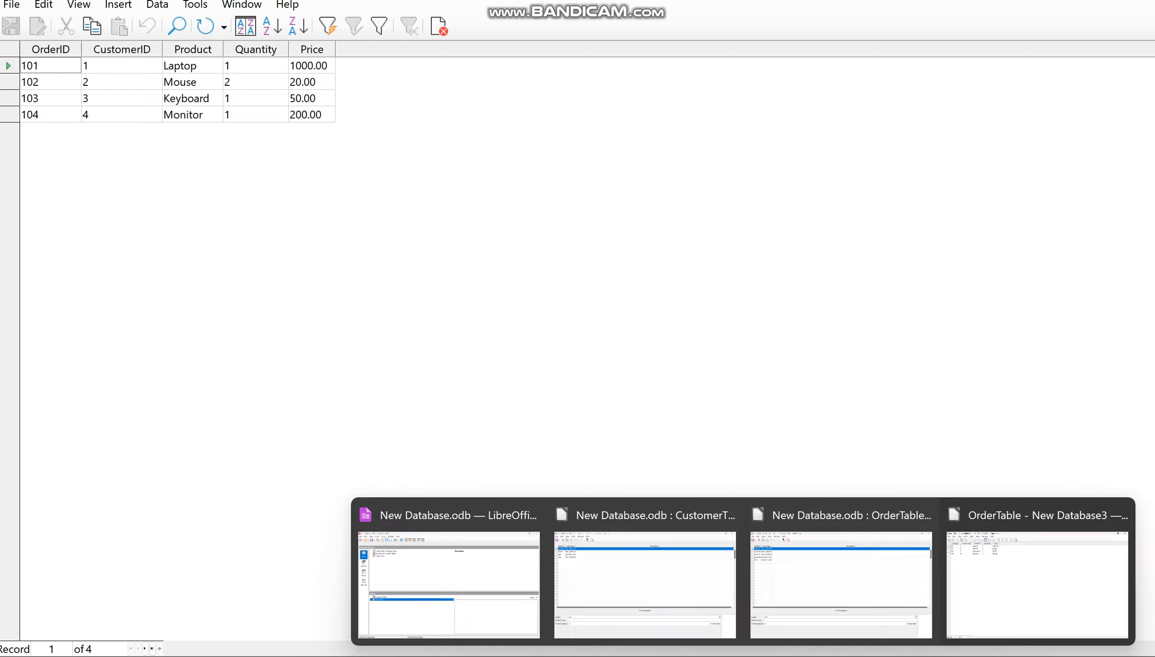
pyautogui.click(497, 543)
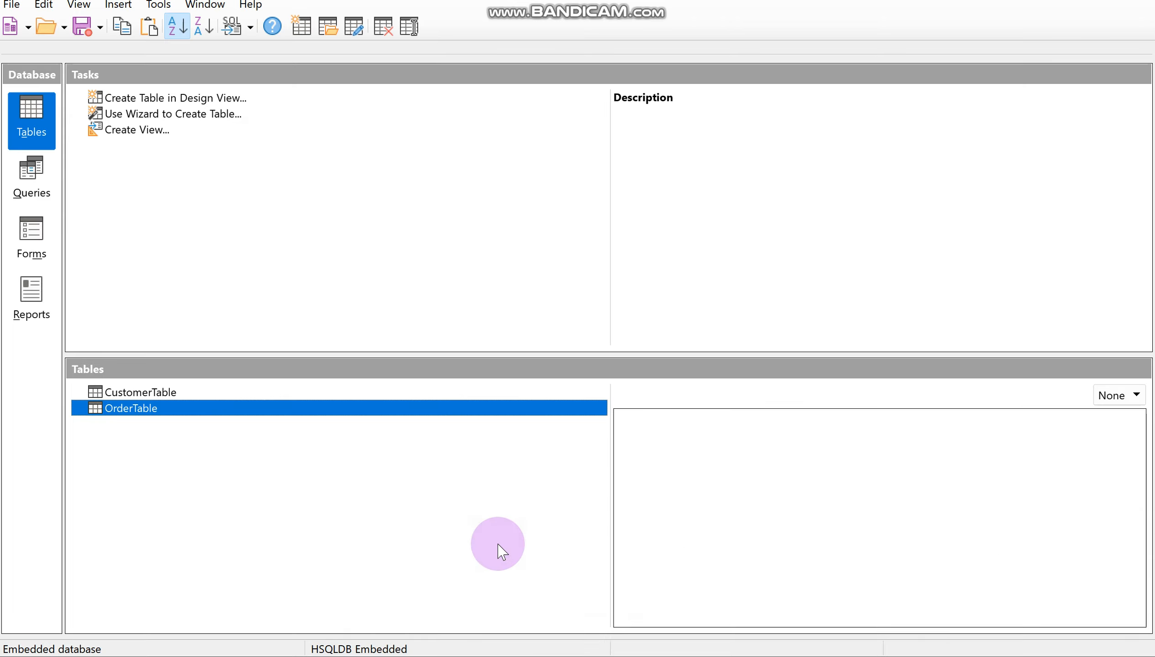
pyautogui.doubleClick(406, 393)
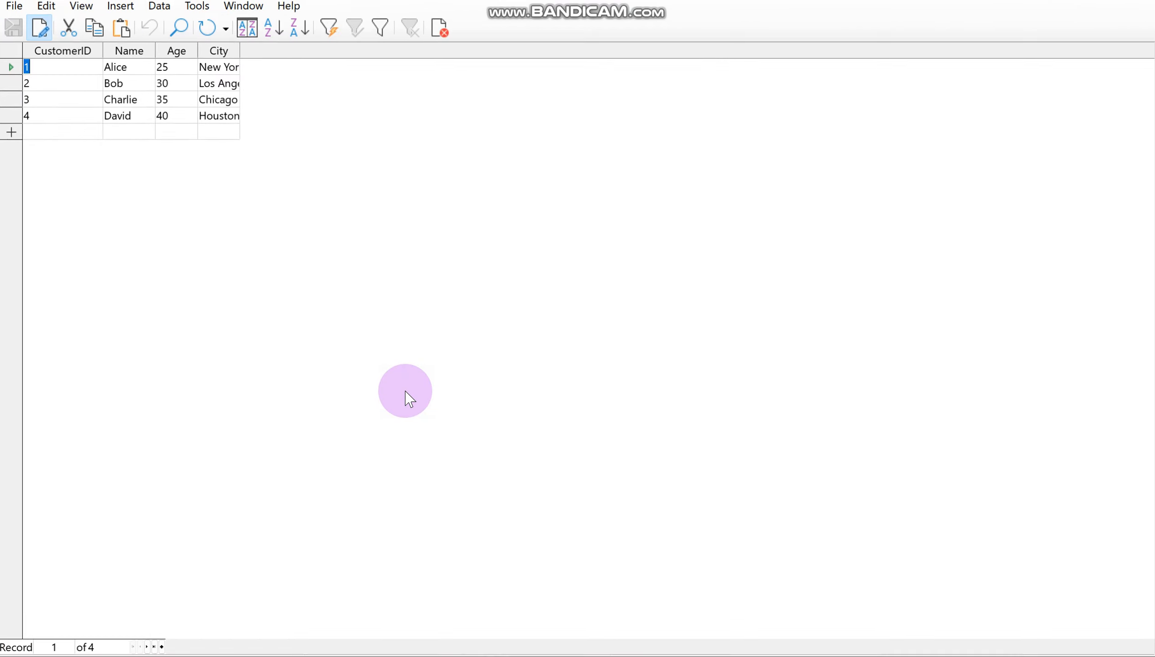